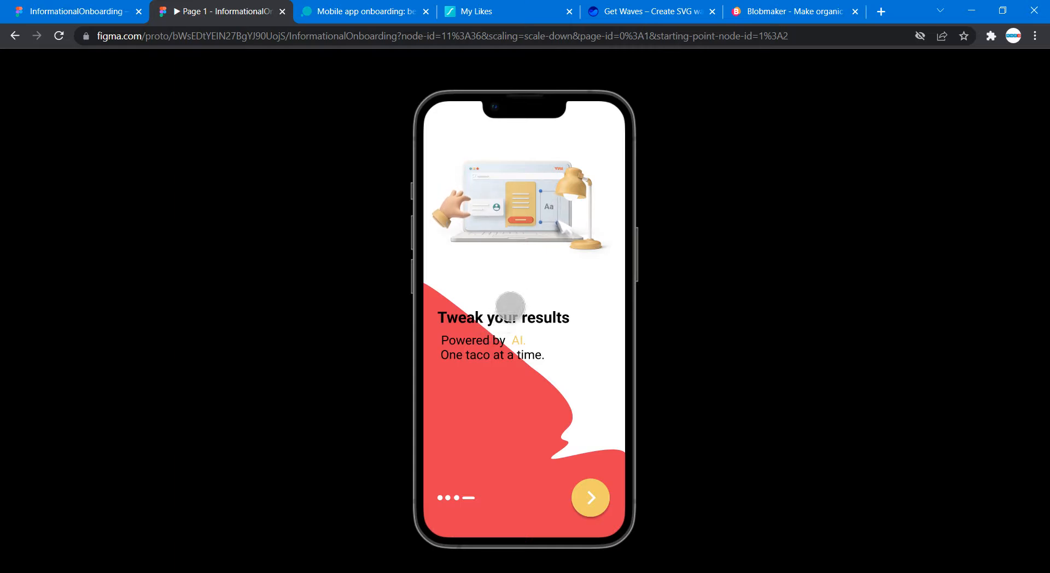
# - Go back through the onboarding prototype to Realtime Insights and advance through every screen again to Tweak your results
pyautogui.click(441, 497)
pyautogui.click(442, 497)
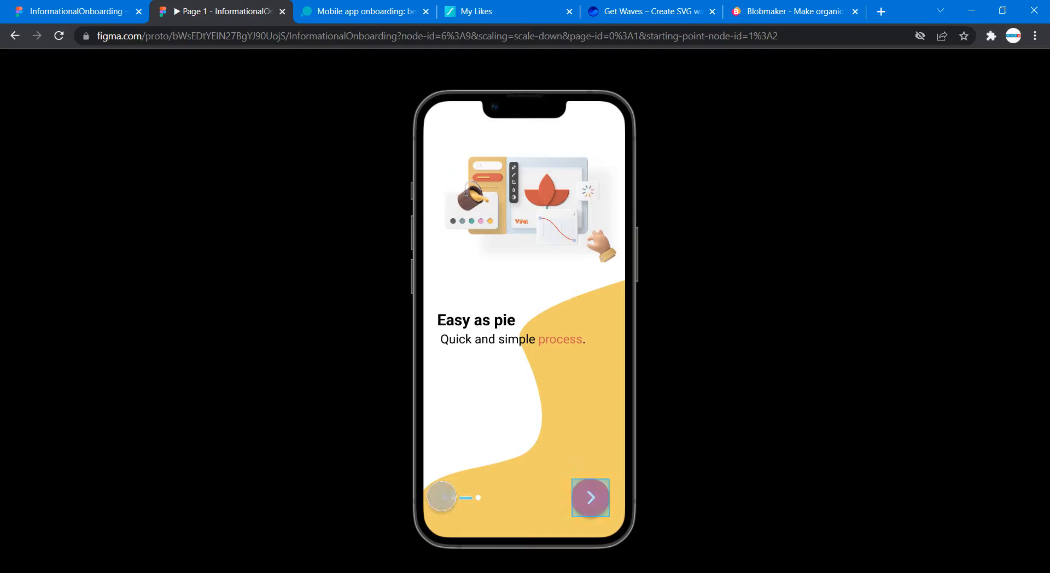
pyautogui.click(441, 497)
pyautogui.click(442, 497)
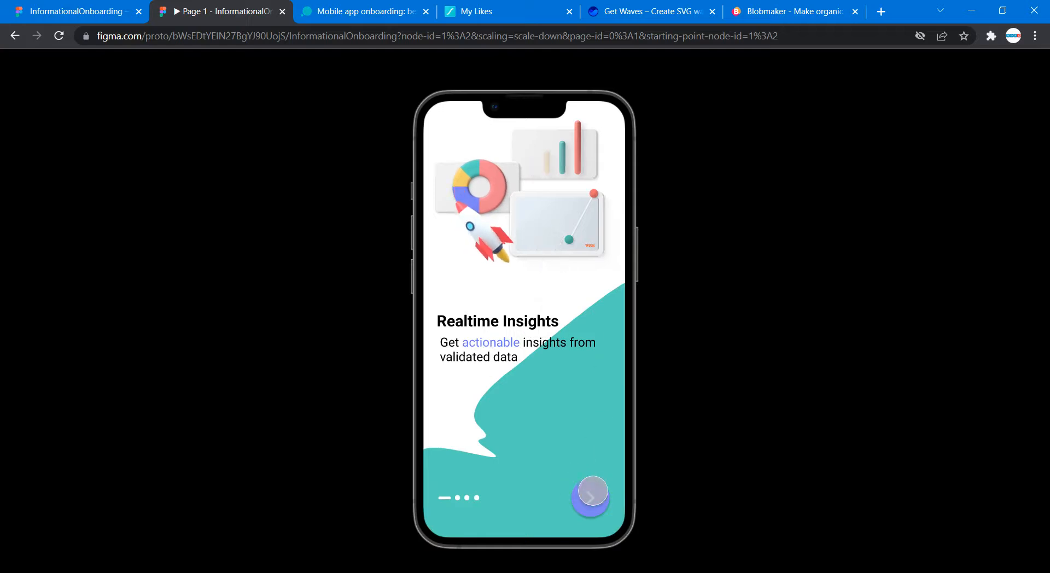
pyautogui.click(591, 496)
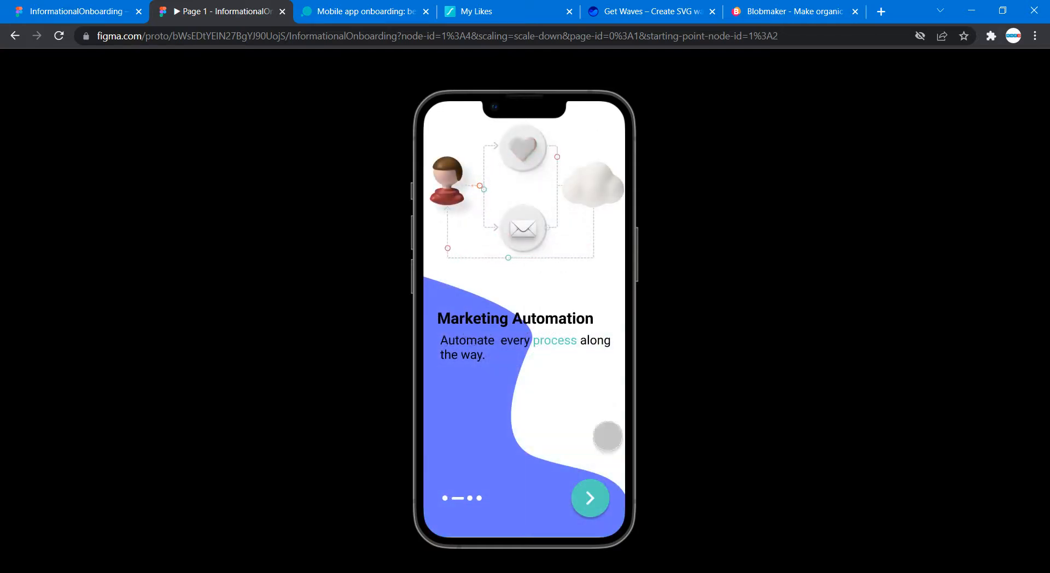
pyautogui.click(585, 498)
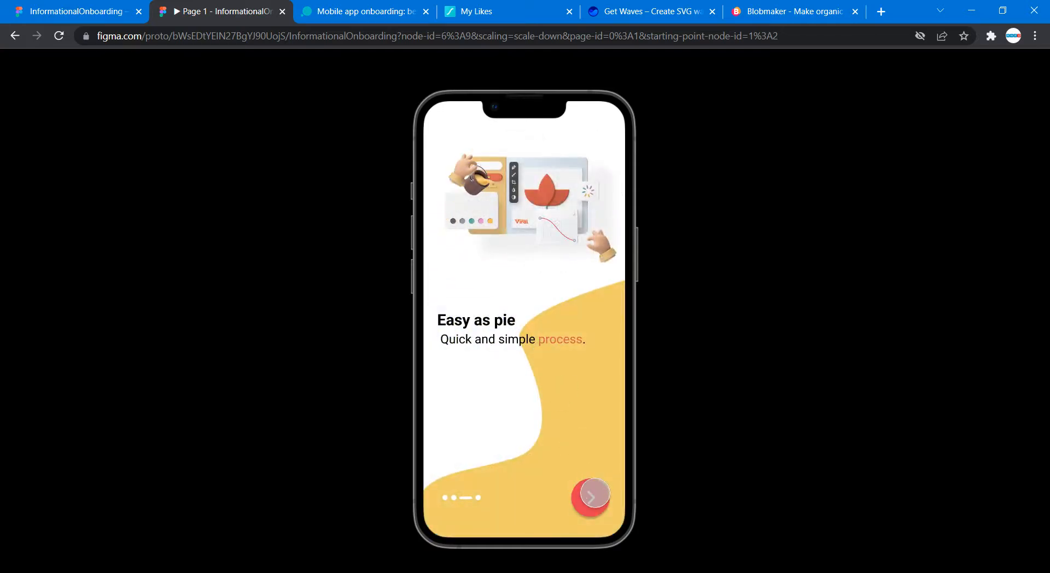
pyautogui.click(589, 497)
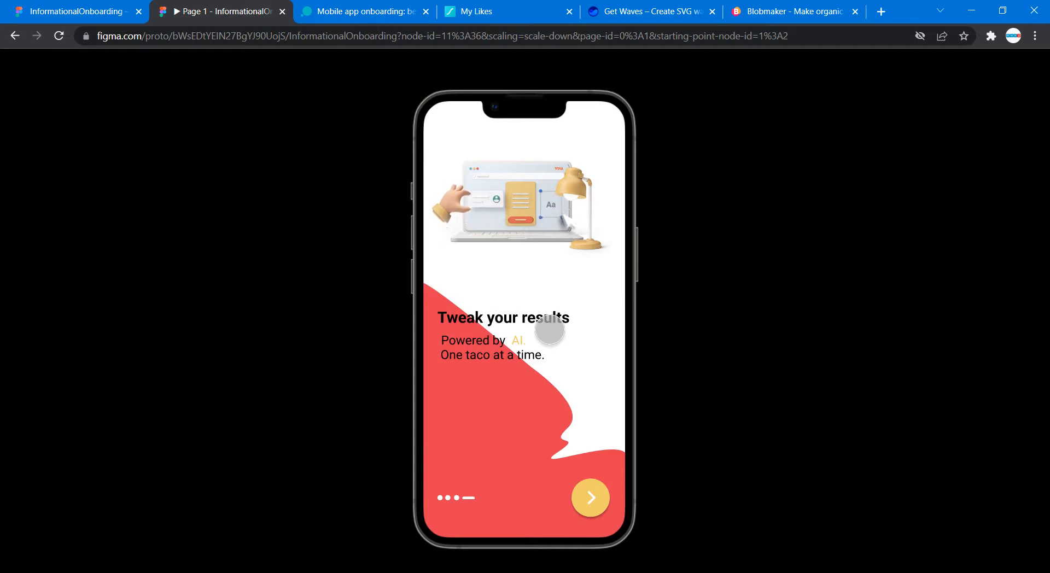
# - View the Justinmind onboarding article, Get Waves and Blobmaker as references, and return to the InformationalOnboarding design file
pyautogui.click(387, 11)
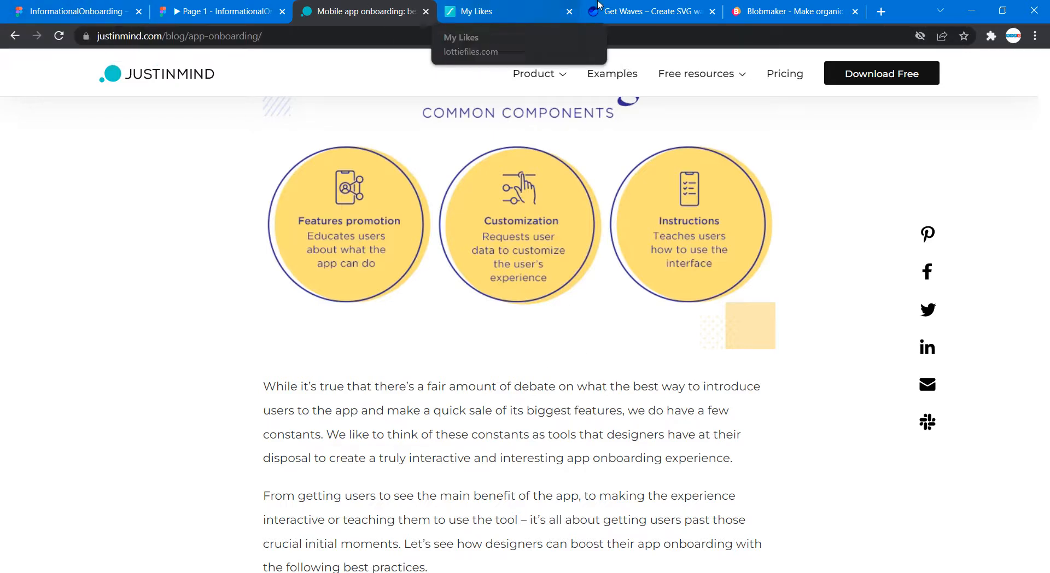
pyautogui.click(651, 11)
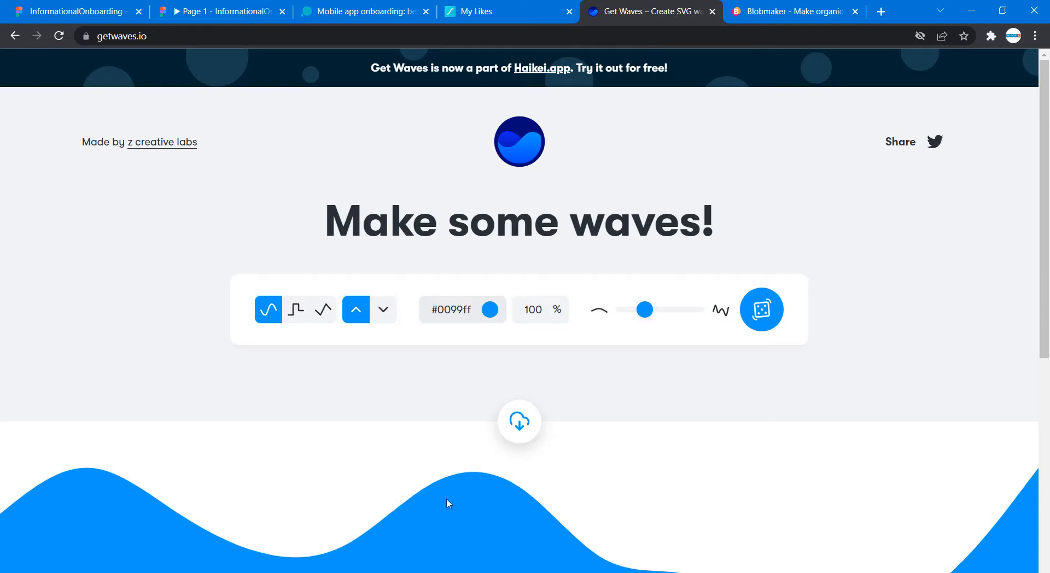
pyautogui.click(811, 10)
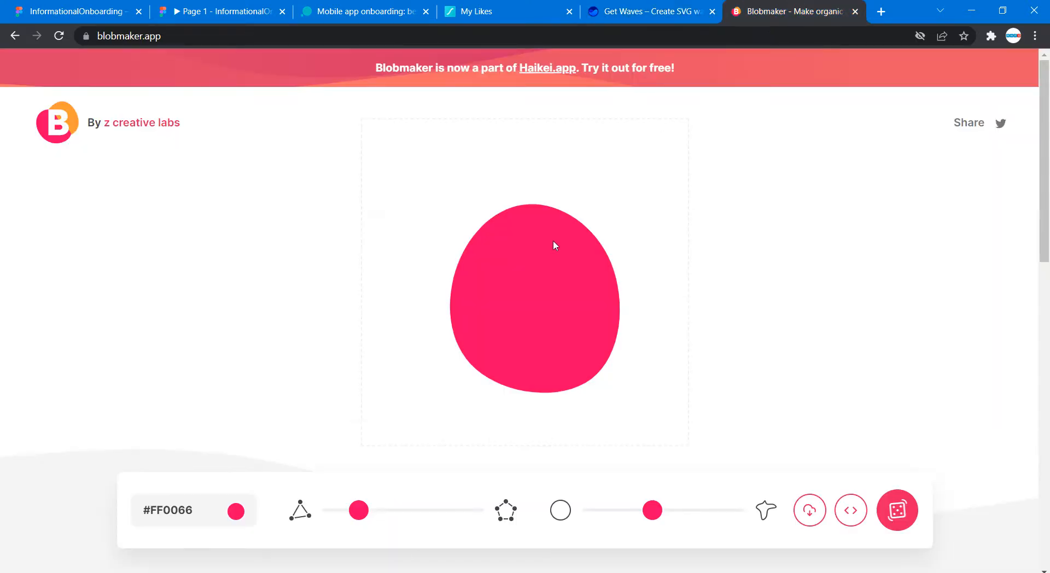
pyautogui.click(630, 9)
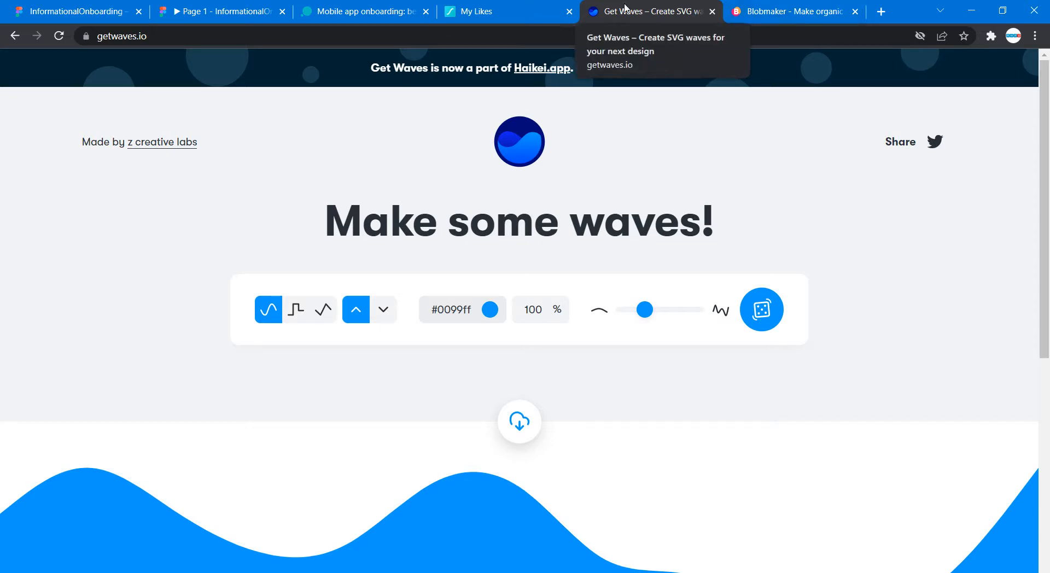
pyautogui.click(57, 4)
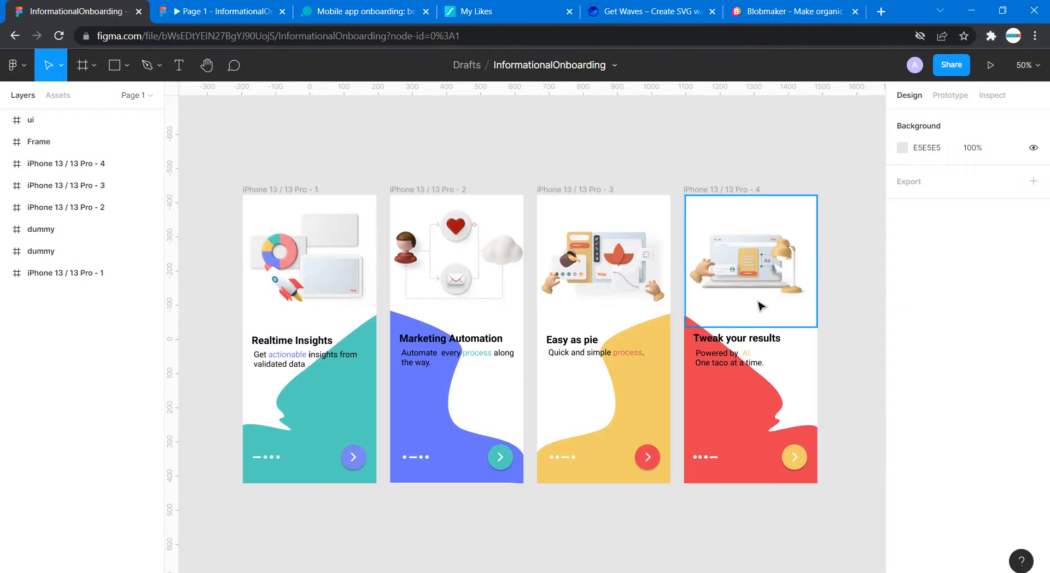
# - Duplicate the Realtime Insights frame, iPhone 13 / 13 Pro - 1
pyautogui.scroll(-5, 693, 461)
pyautogui.hscroll(-1, 692, 461)
pyautogui.scroll(3, 692, 461)
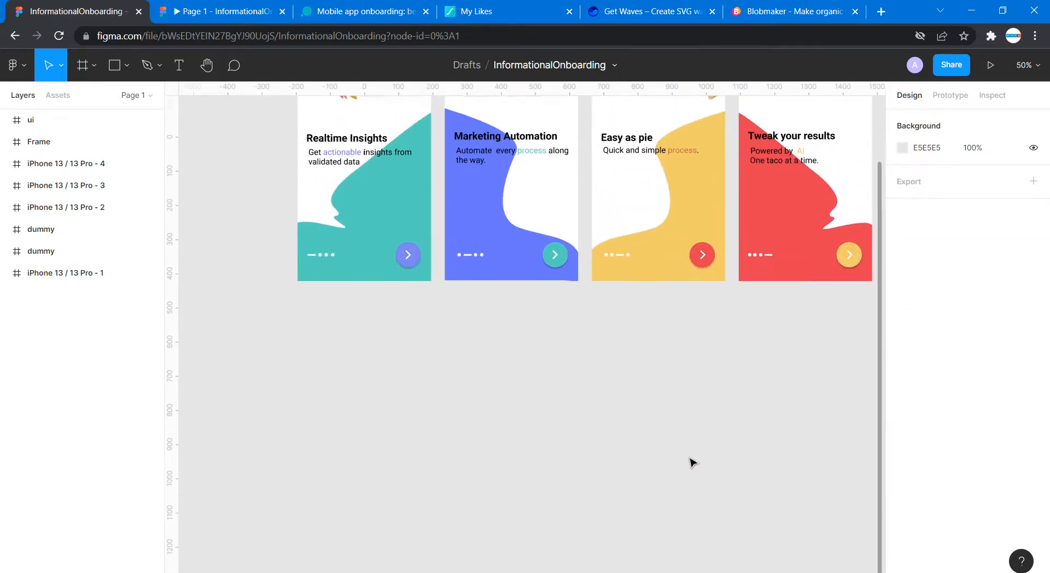
pyautogui.hscroll(1, 396, 447)
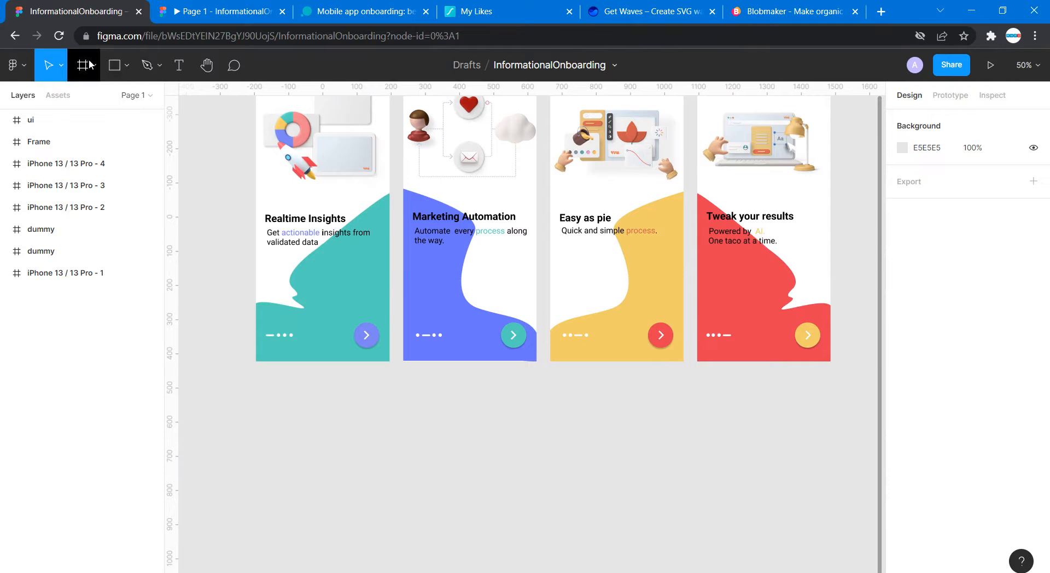
pyautogui.scroll(3, 312, 204)
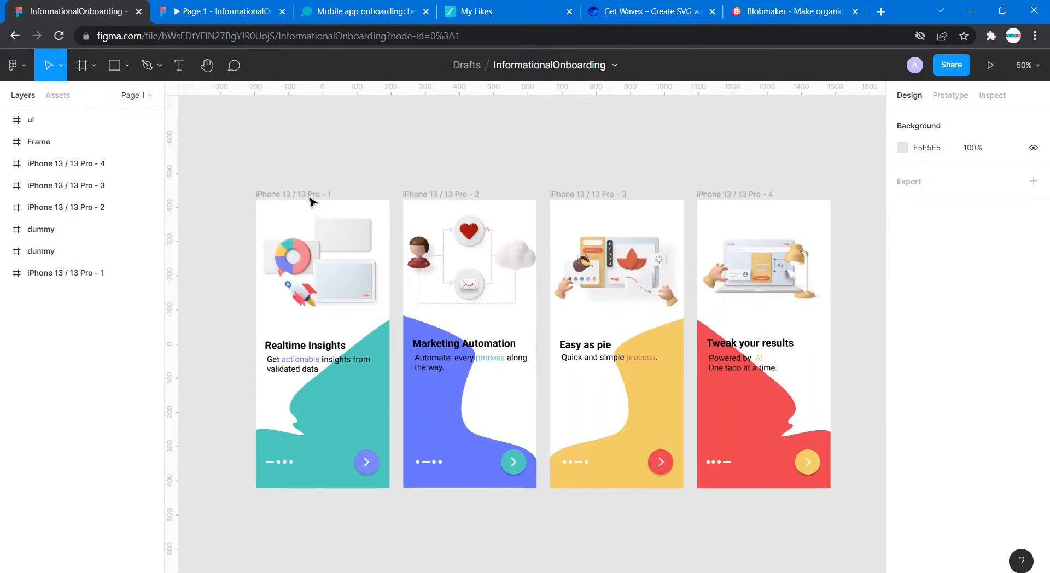
pyautogui.click(293, 196)
pyautogui.click(292, 196)
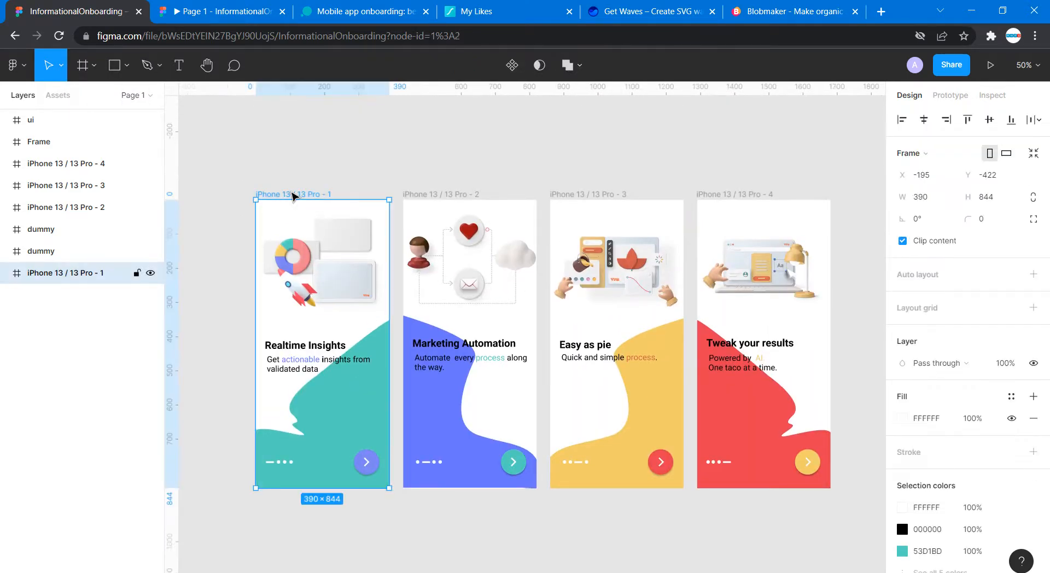
pyautogui.hotkey('ctrl', 'd')
# - Move the wide dummy frame from beside the phone-sized dummy frame to the empty canvas area below it
pyautogui.hscroll(3, 397, 216)
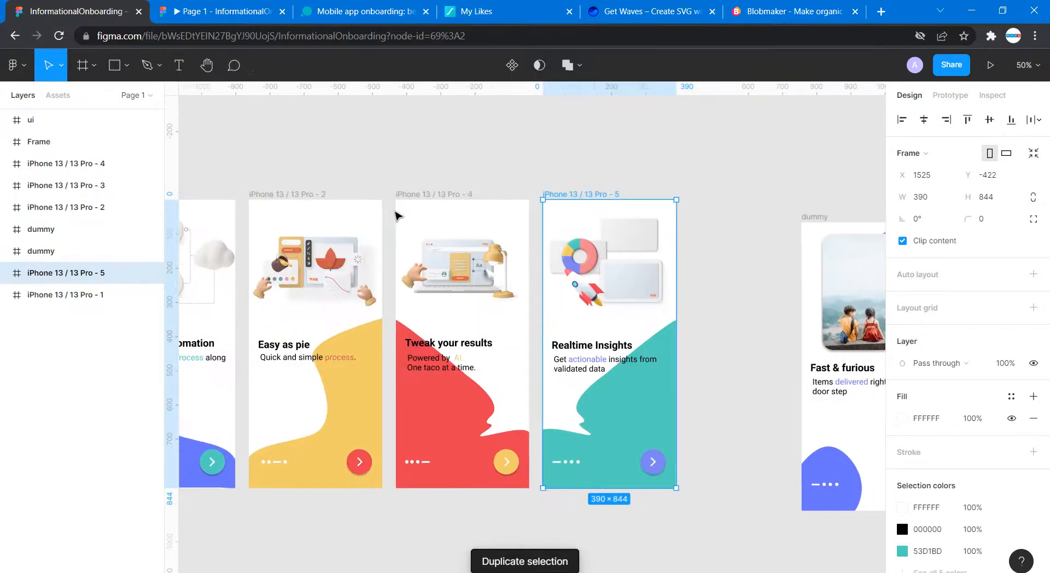
pyautogui.hscroll(10, 396, 216)
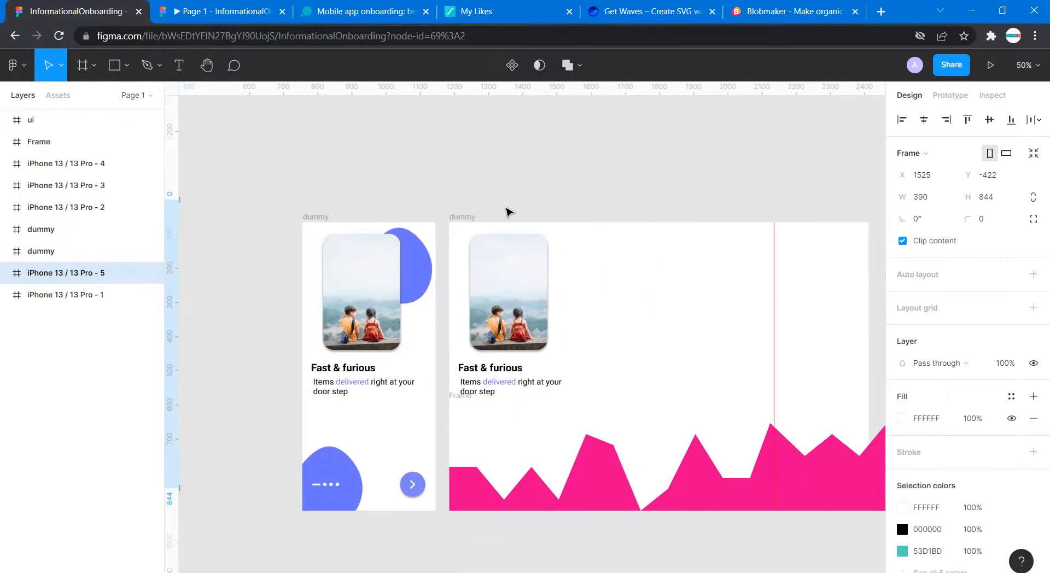
pyautogui.scroll(-3, 506, 211)
pyautogui.hscroll(1, 507, 210)
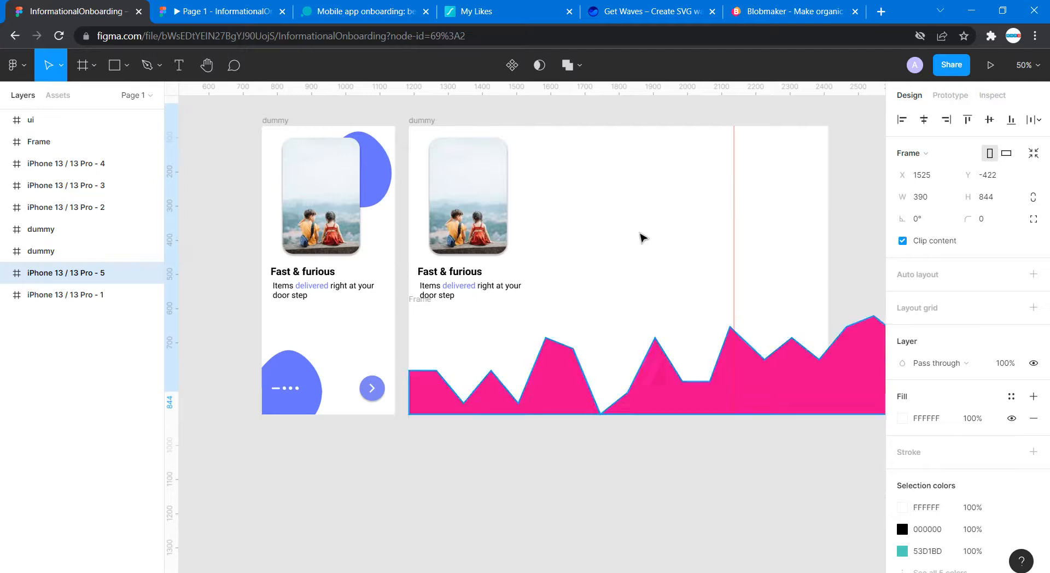
pyautogui.click(420, 128)
pyautogui.moveTo(414, 119); pyautogui.dragTo(280, 483)
# - Delete the pink zigzag wave graphic and its empty frame beside the phone-sized dummy frame
pyautogui.moveTo(419, 274); pyautogui.dragTo(834, 463)
pyautogui.press('Delete')
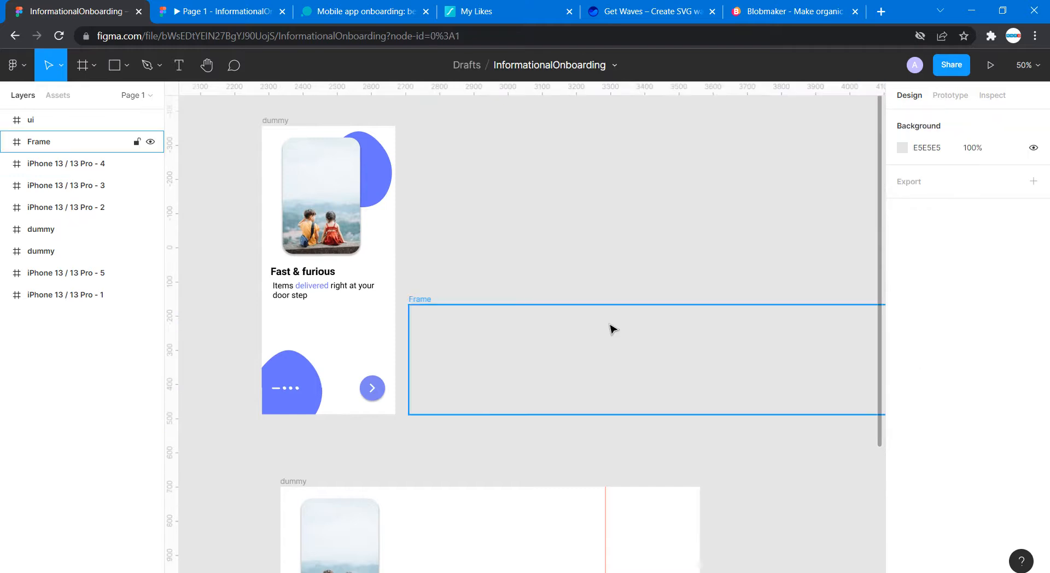
pyautogui.click(490, 307)
pyautogui.press('Delete')
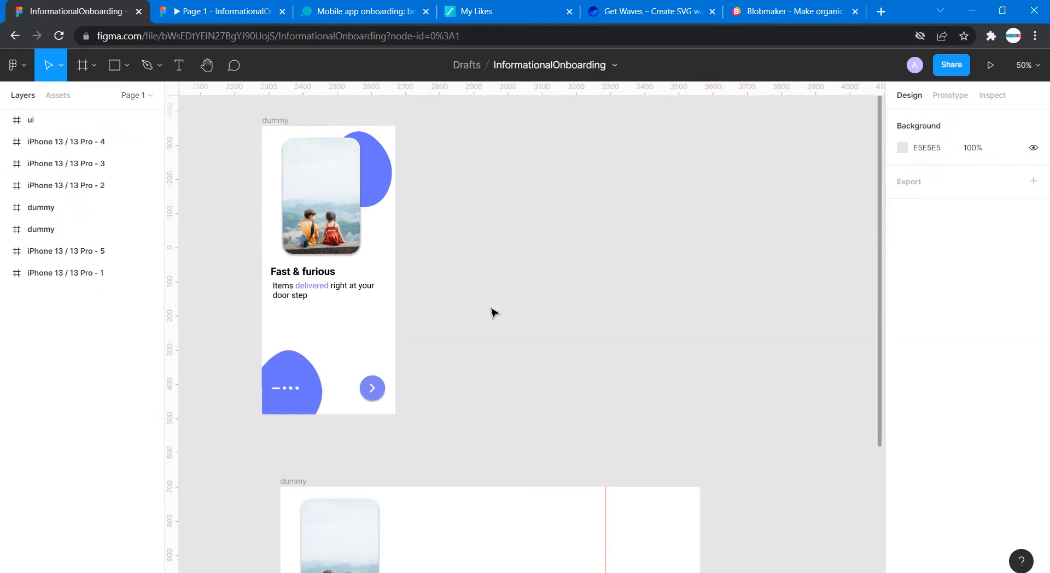
# - Delete the picture, texts, blobs, page indicator and arrow button from the phone-sized dummy frame
pyautogui.scroll(1, 482, 301)
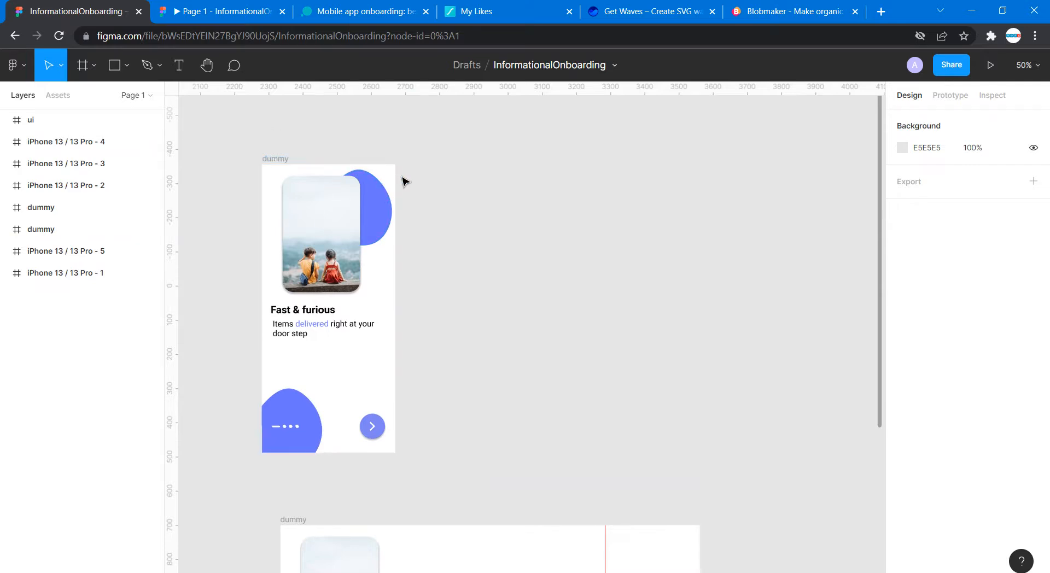
pyautogui.scroll(-1, 411, 181)
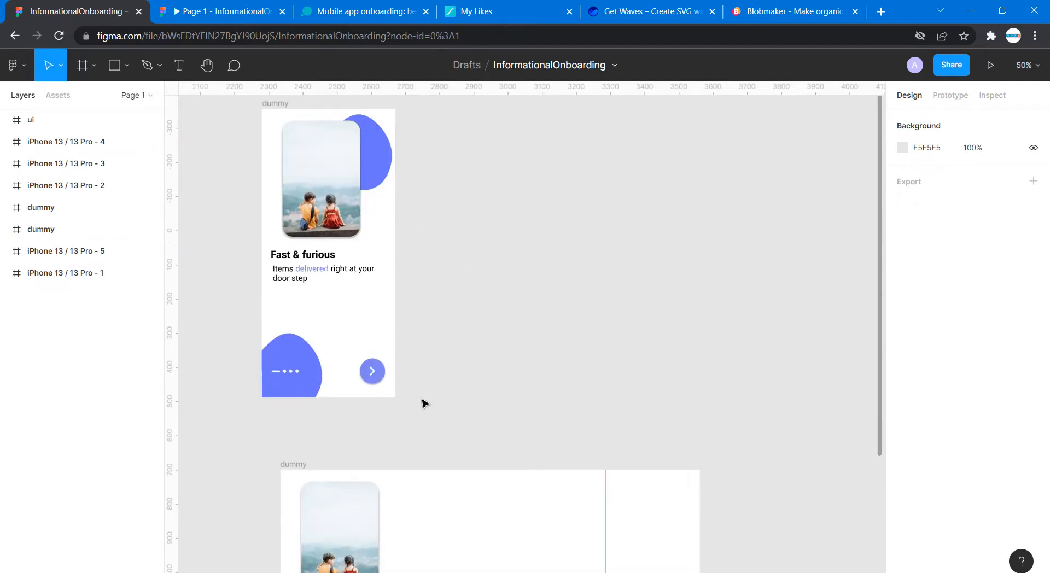
pyautogui.moveTo(424, 403); pyautogui.dragTo(258, 117)
pyautogui.press('Delete')
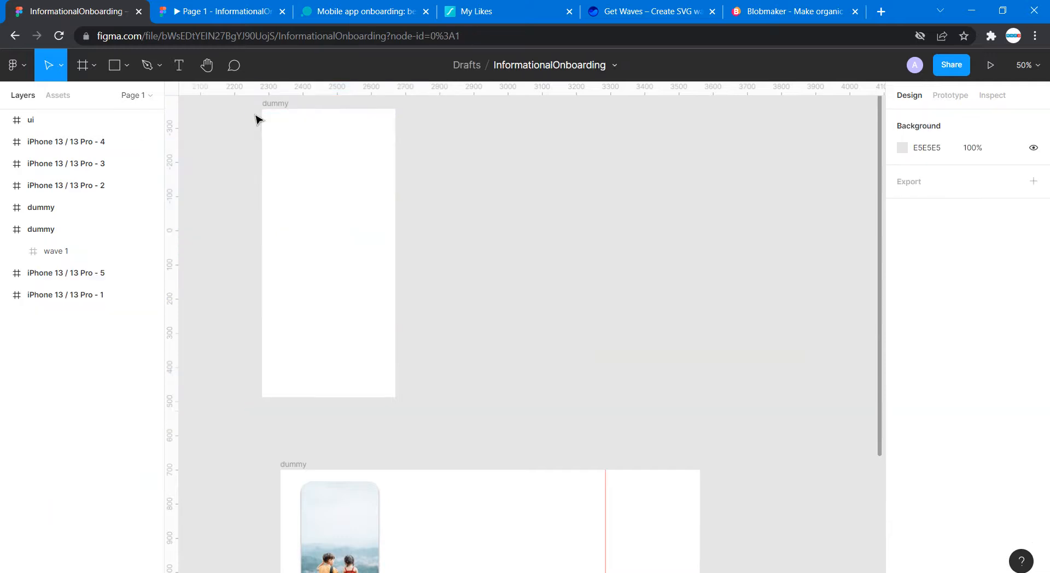
# - Review the onboarding frames, view the liked animations on LottieFiles, and return to the InformationalOnboarding design file
pyautogui.hscroll(-10, 556, 216)
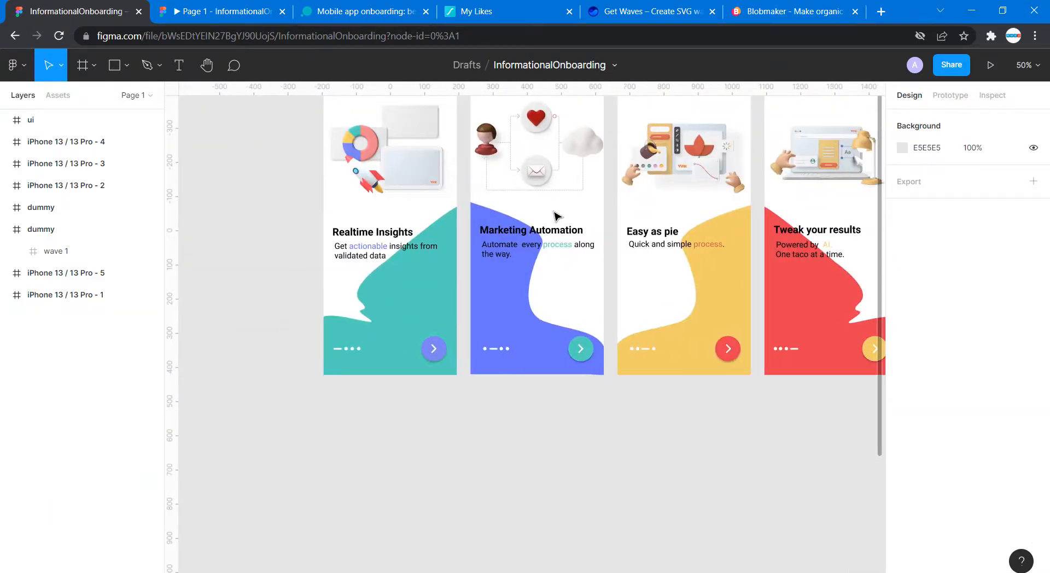
pyautogui.hscroll(2, 555, 216)
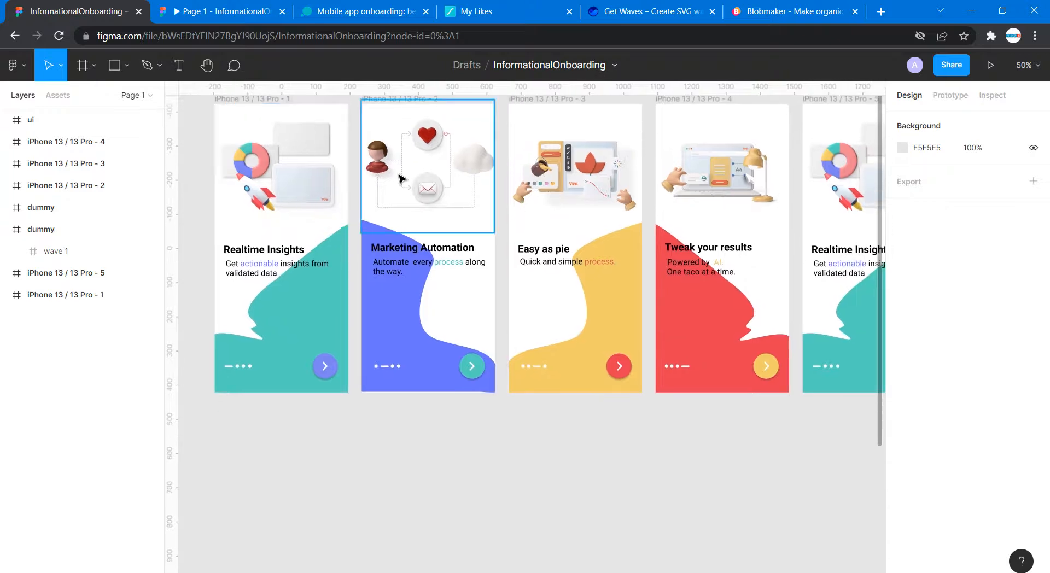
pyautogui.scroll(-2, 612, 484)
pyautogui.hscroll(1, 612, 484)
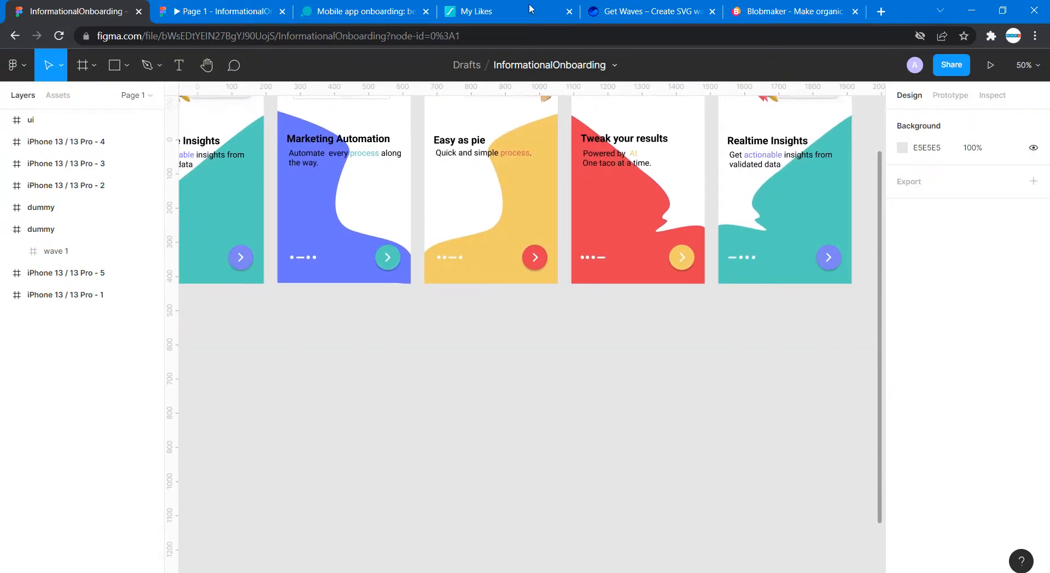
pyautogui.click(529, 6)
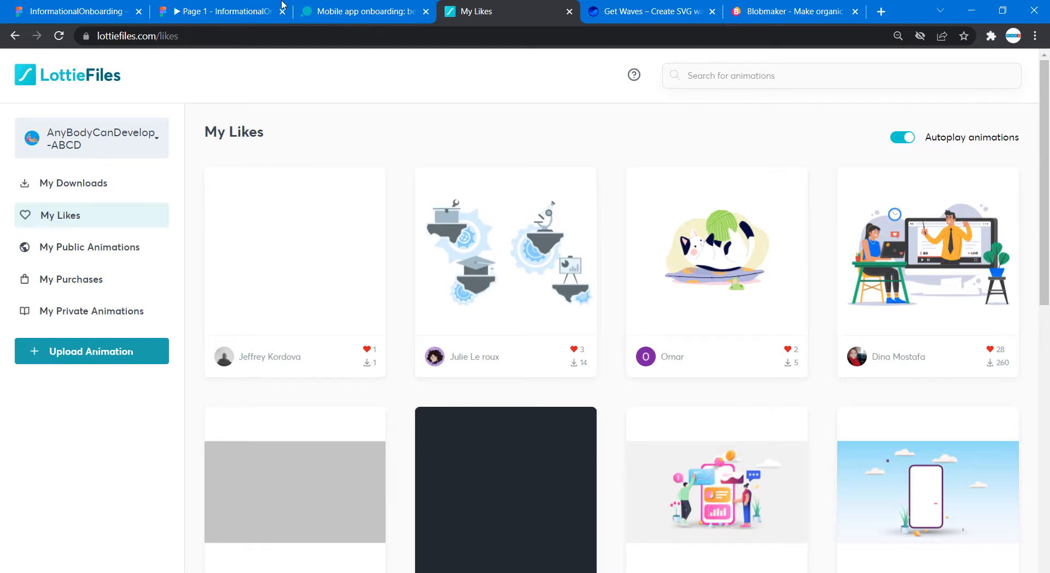
pyautogui.hotkey('ctrl', 'shift', 'Tab')
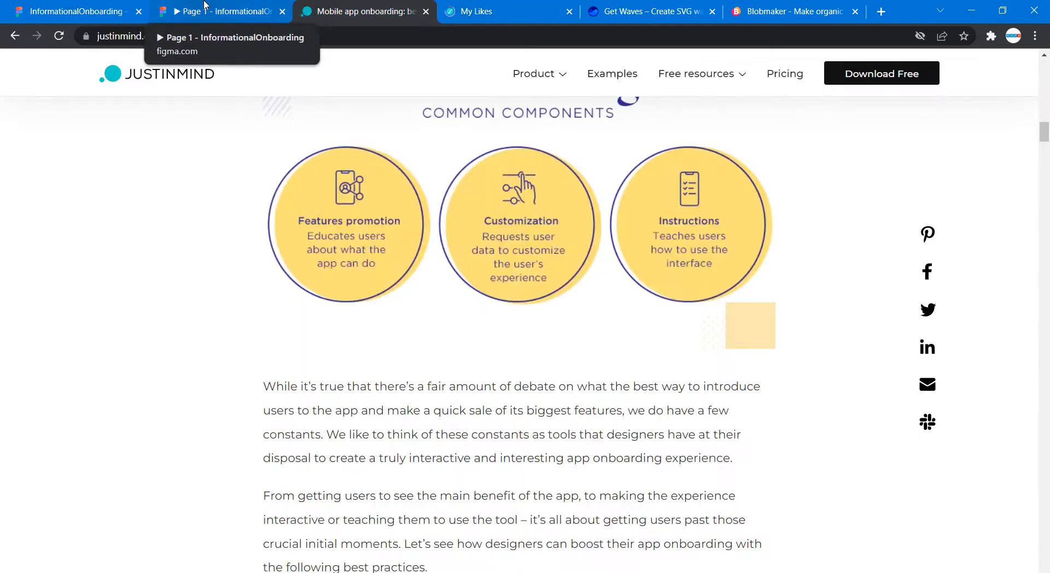
pyautogui.click(85, 8)
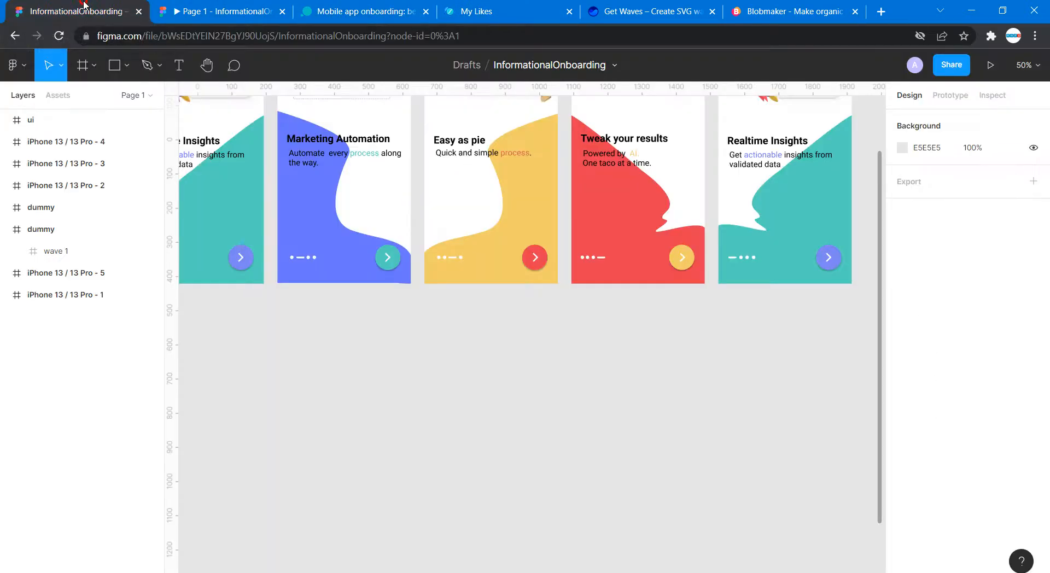
# - Look through the installed Figma plugins and launch LottieFiles
pyautogui.rightClick(309, 343)
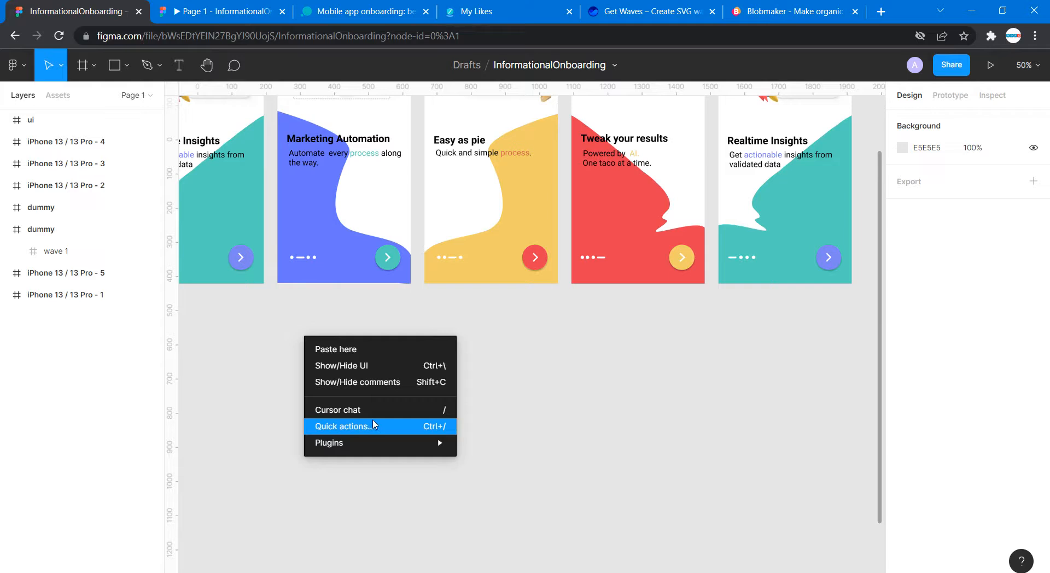
pyautogui.moveTo(383, 448)
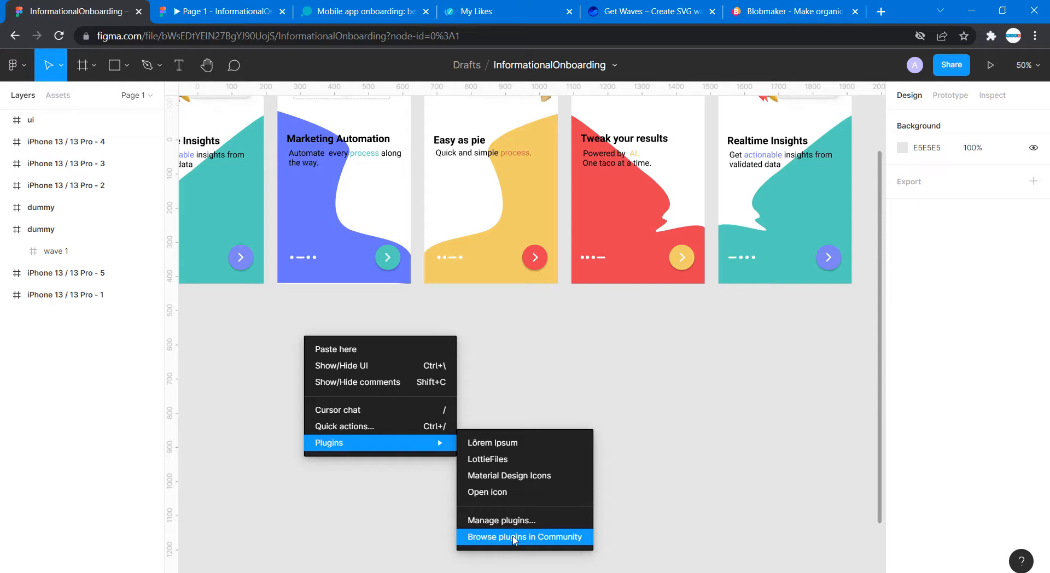
pyautogui.click(492, 463)
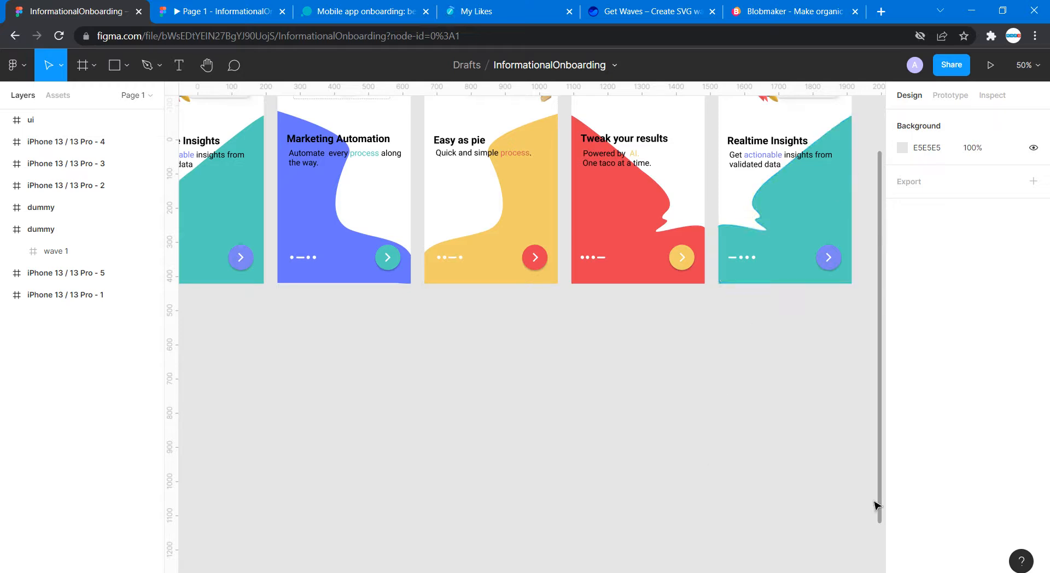
# - Examine the onboarding screens, the illustration on the Realtime Insights screen, and the cleared dummy frame
pyautogui.hscroll(-5, 533, 398)
pyautogui.scroll(4, 532, 398)
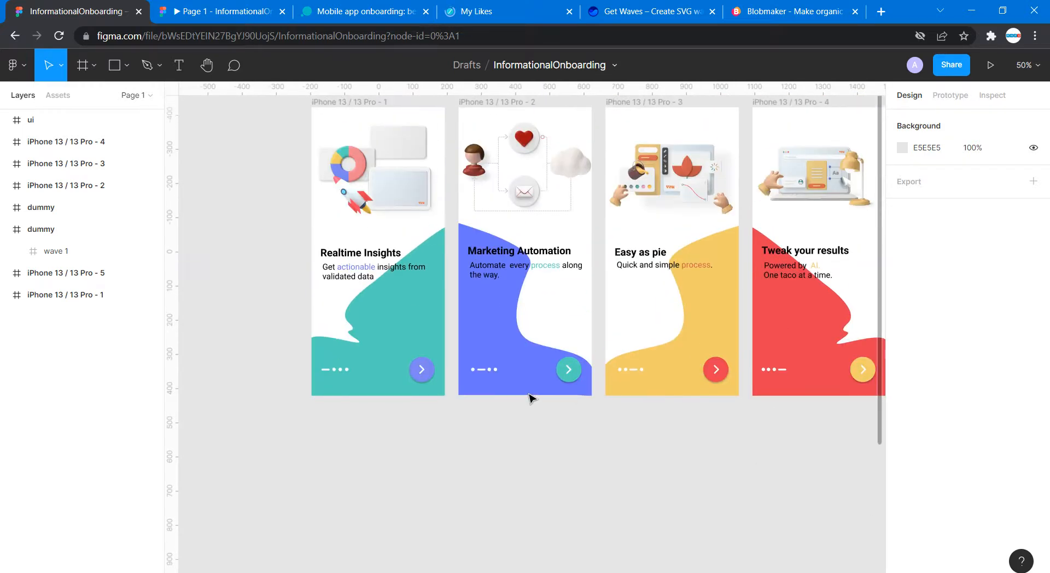
pyautogui.hscroll(8, 532, 398)
pyautogui.hscroll(5, 532, 398)
pyautogui.scroll(-1, 533, 397)
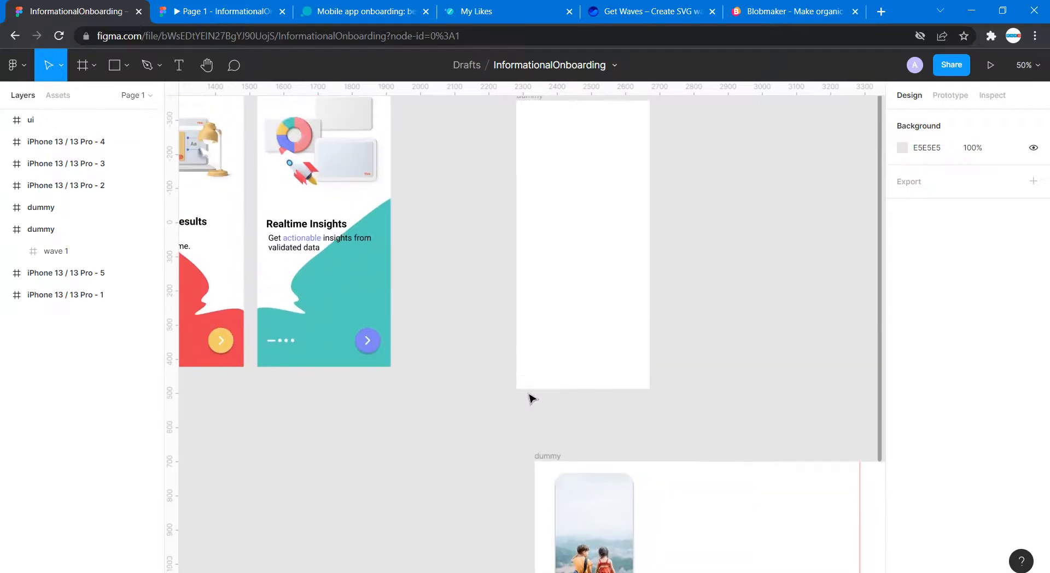
pyautogui.hscroll(-6, 532, 398)
pyautogui.scroll(2, 532, 398)
pyautogui.hscroll(-6, 533, 398)
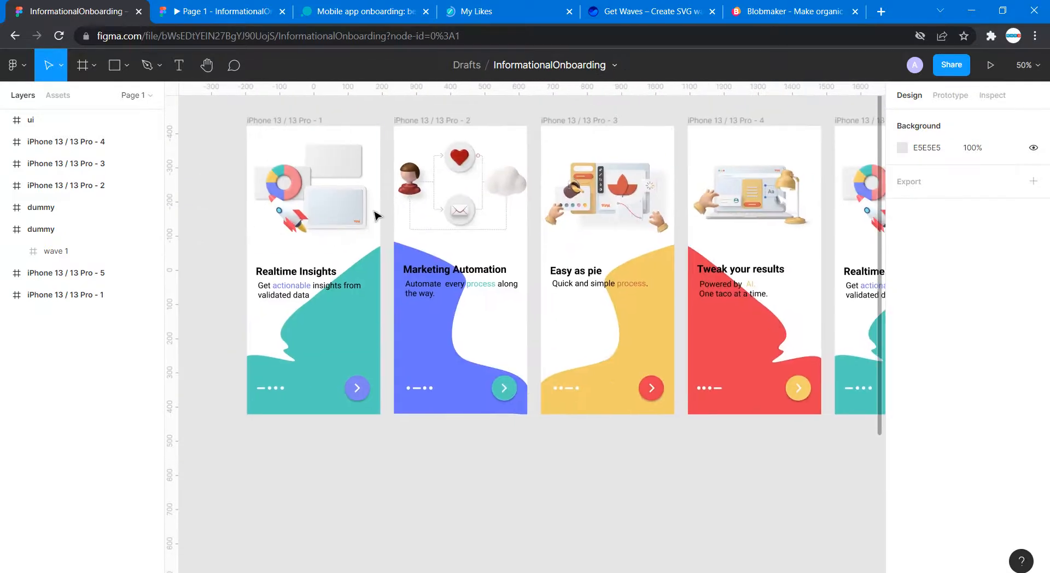
pyautogui.click(295, 169)
pyautogui.hscroll(12, 298, 168)
pyautogui.press('Escape')
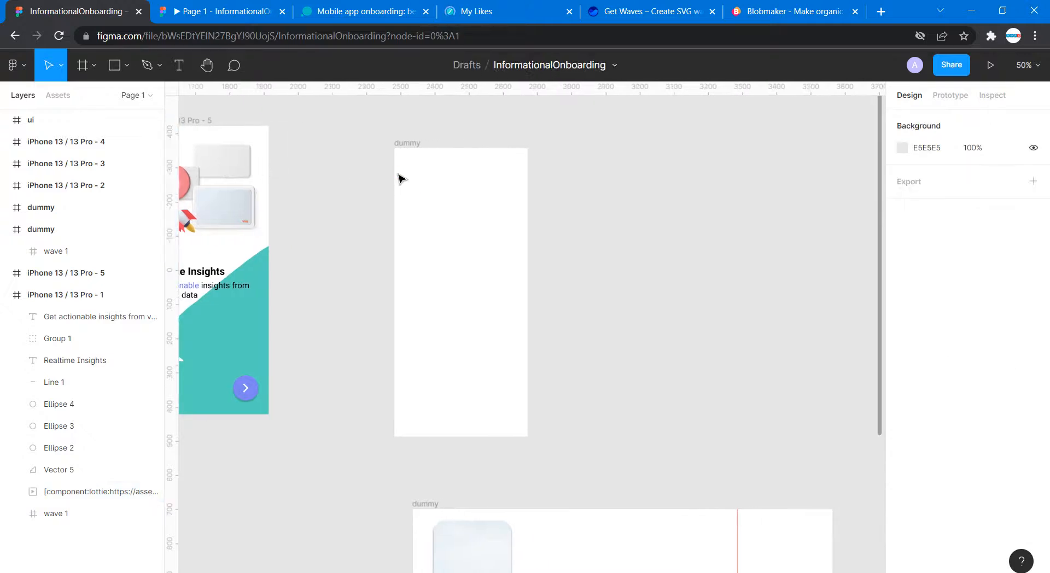
# - Paste the copied Lottie animation and move it to the upper part of the phone-sized dummy frame
pyautogui.click(398, 174)
pyautogui.hotkey('ctrl', 'v')
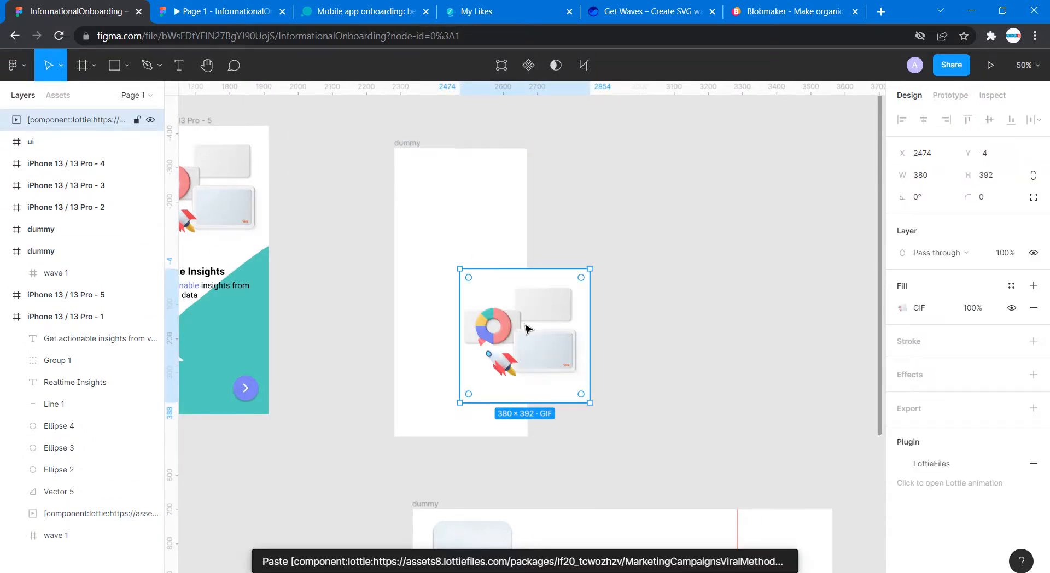
pyautogui.moveTo(527, 327); pyautogui.dragTo(461, 206)
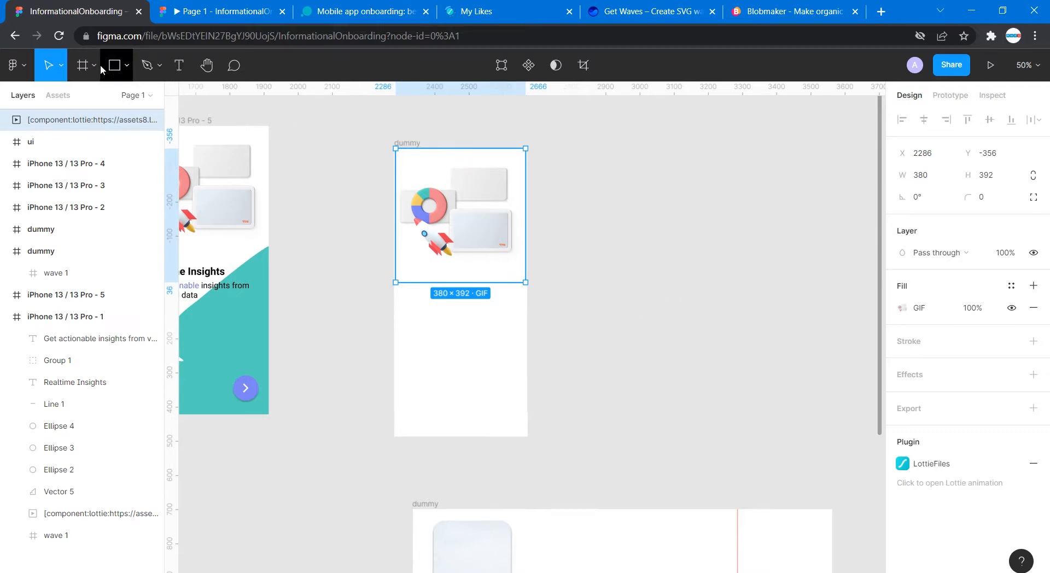
# - Scale the animation proportionally to about 386 × 398 so it spans the dummy frame's width
pyautogui.click(61, 65)
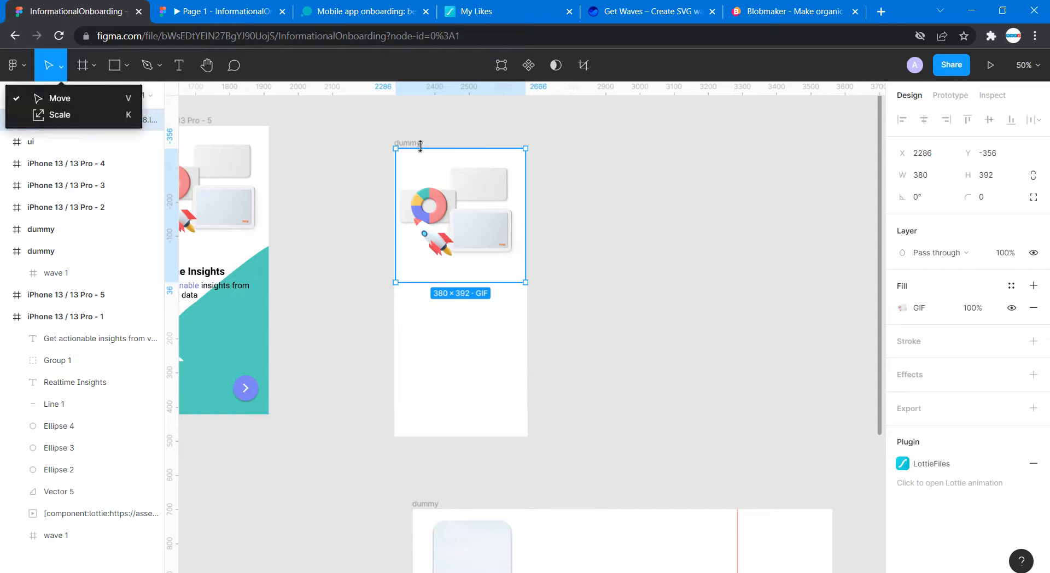
pyautogui.click(122, 115)
pyautogui.moveTo(526, 282)
pyautogui.mouseDown()
pyautogui.moveTo(537, 296)
pyautogui.moveTo(523, 284)
pyautogui.mouseUp()
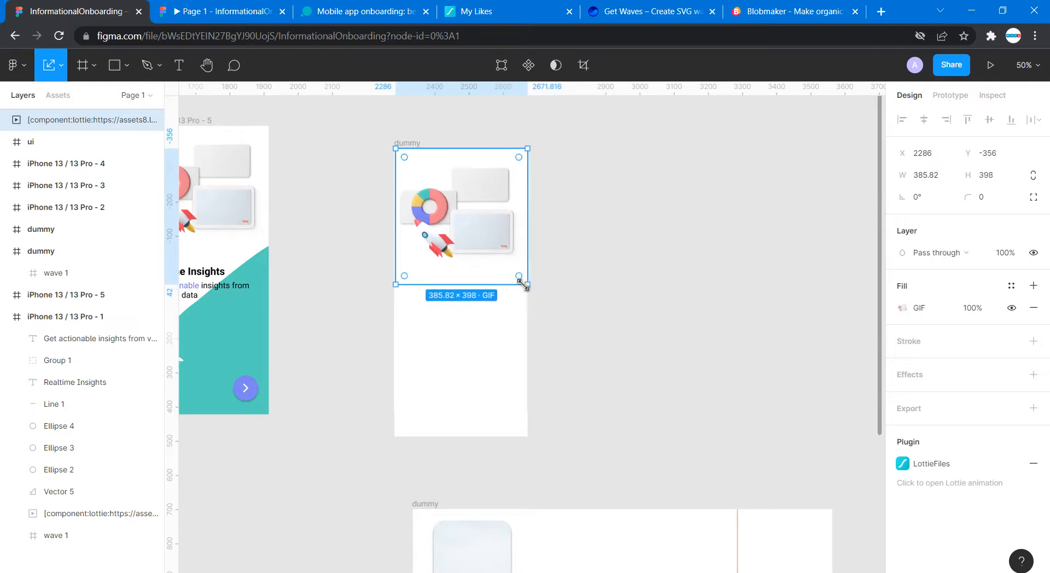
pyautogui.click(586, 286)
# - Copy the Realtime Insights heading and description from the first onboarding screen and place them just right of the phone-sized dummy frame
pyautogui.hscroll(-2, 586, 287)
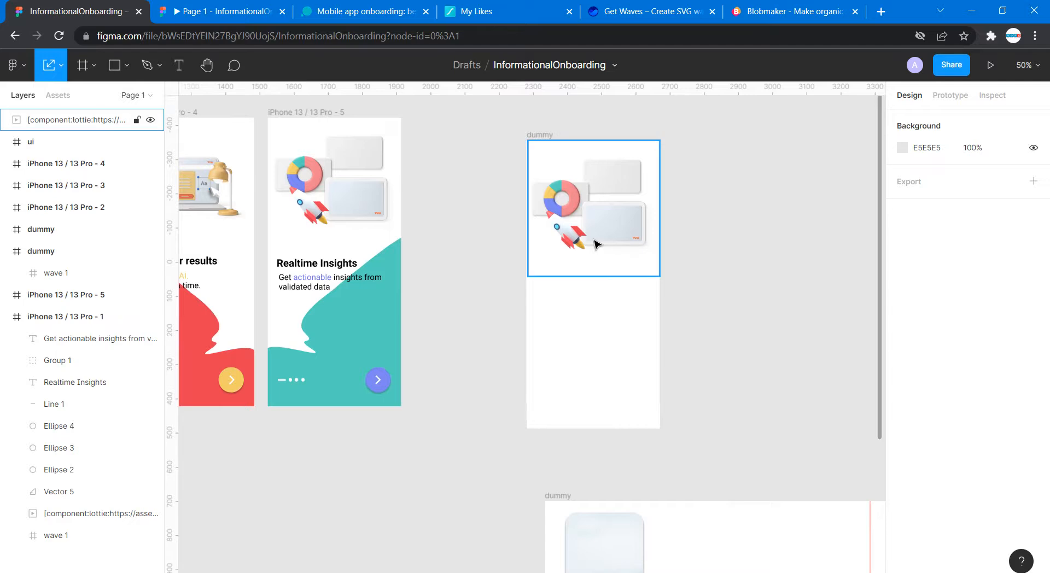
pyautogui.hscroll(-7, 460, 248)
pyautogui.hscroll(-4, 458, 249)
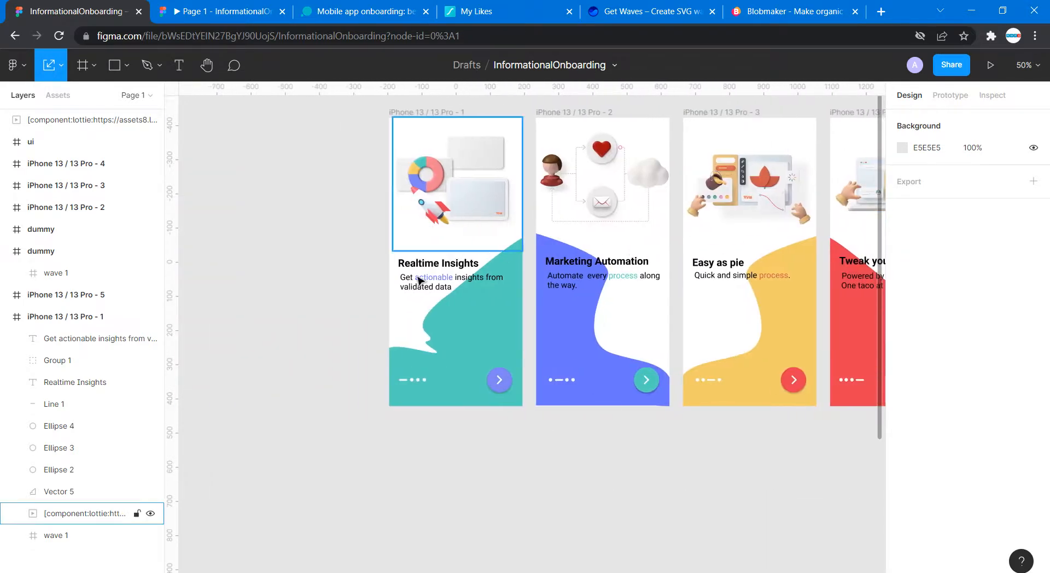
pyautogui.hscroll(3, 273, 163)
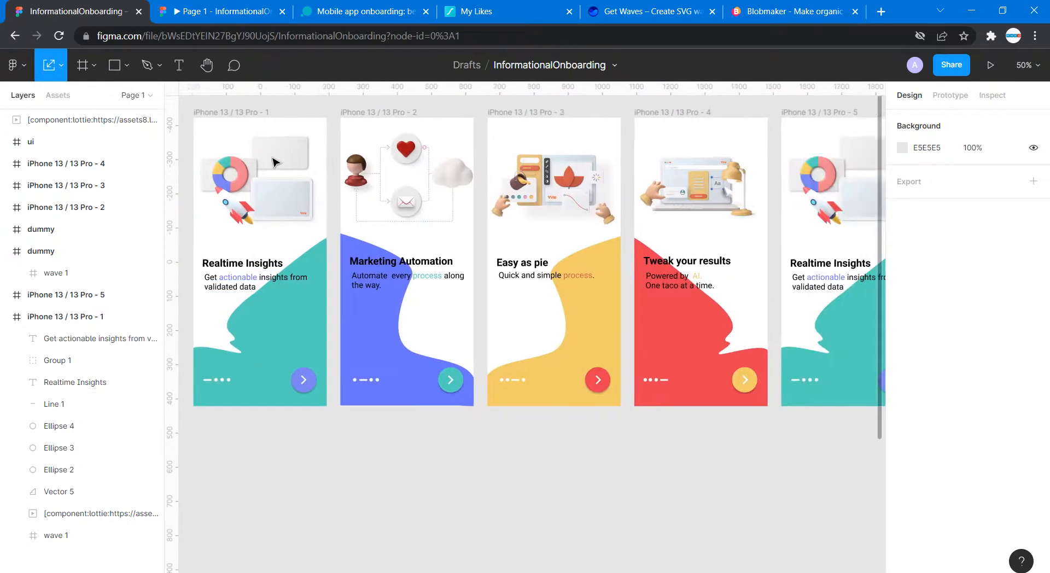
pyautogui.click(226, 267)
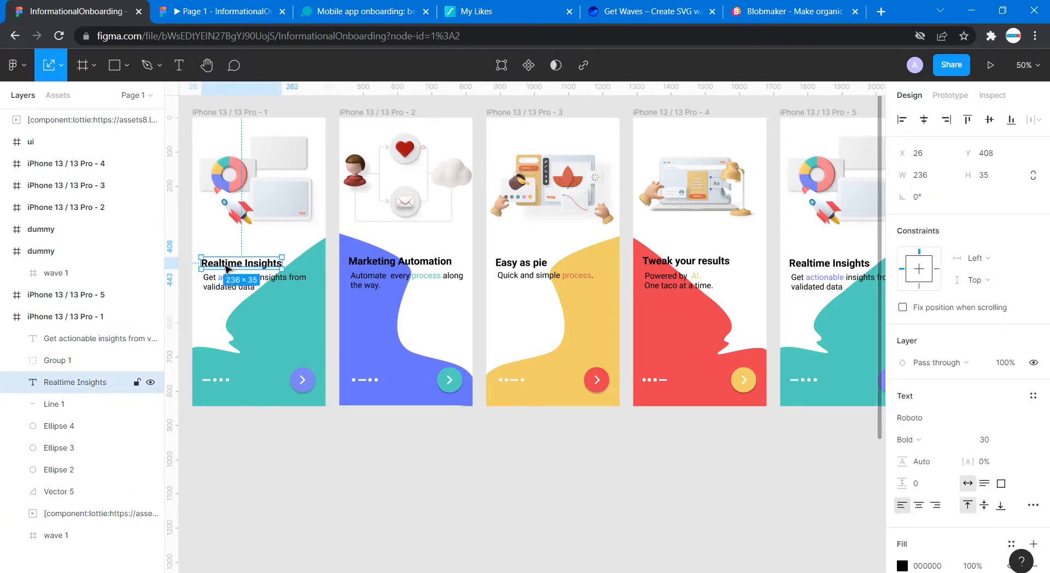
pyautogui.keyDown('shift'); pyautogui.click(224, 288); pyautogui.keyUp('shift')
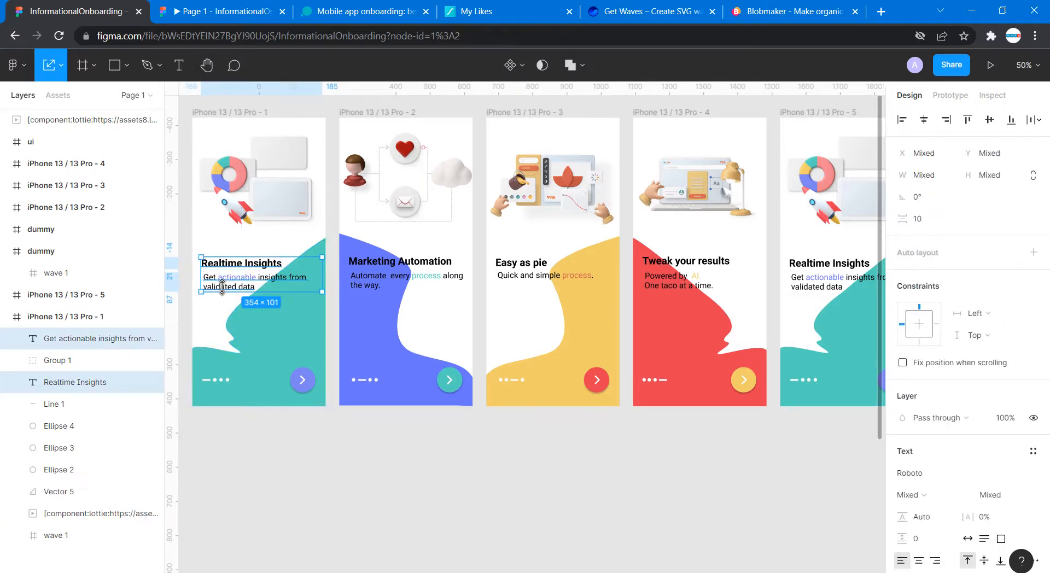
pyautogui.hscroll(15, 222, 285)
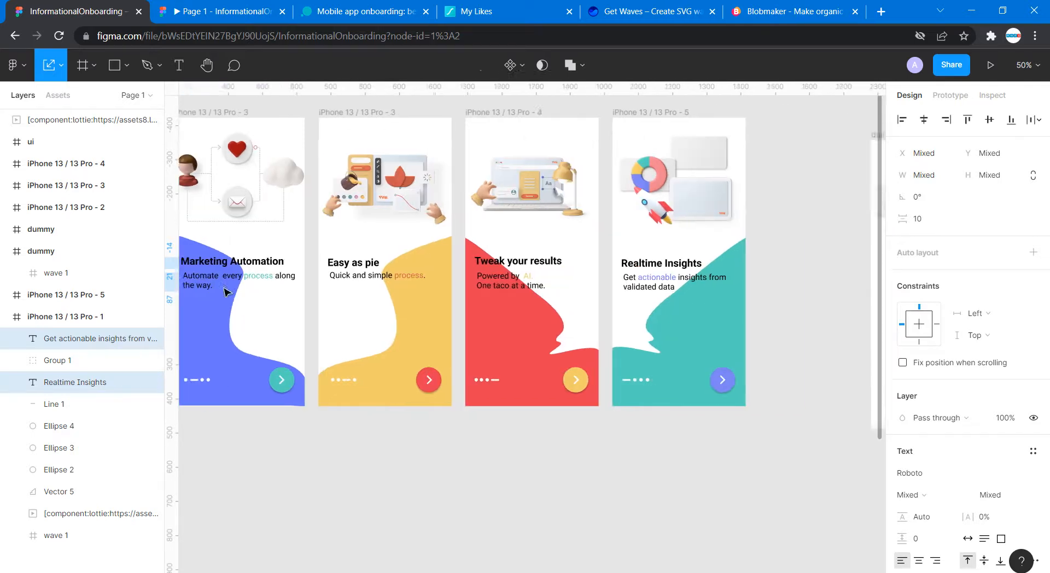
pyautogui.hotkey('ctrl', 'alt', 'p')
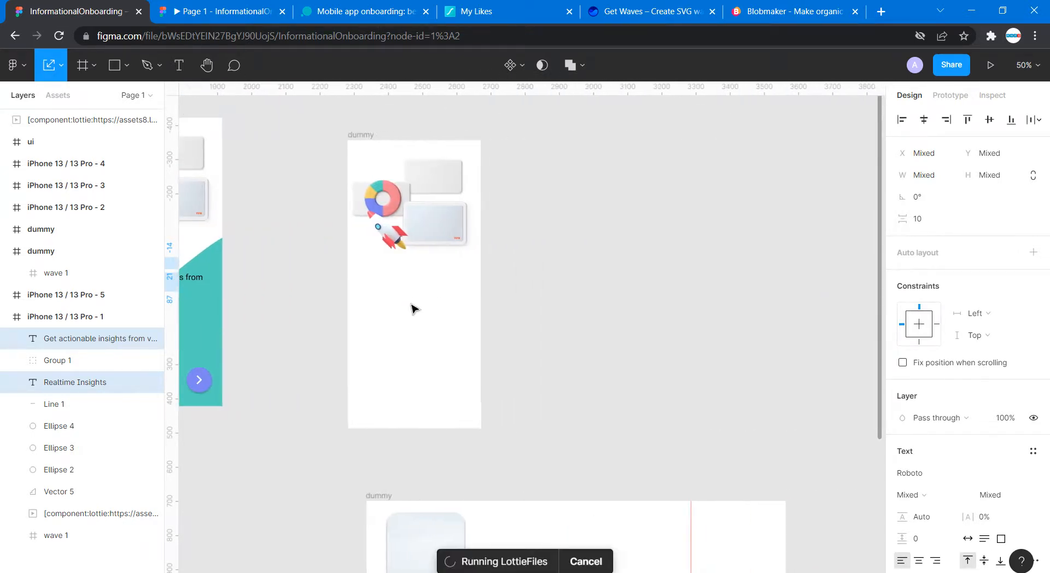
pyautogui.hotkey('ctrl', 'v')
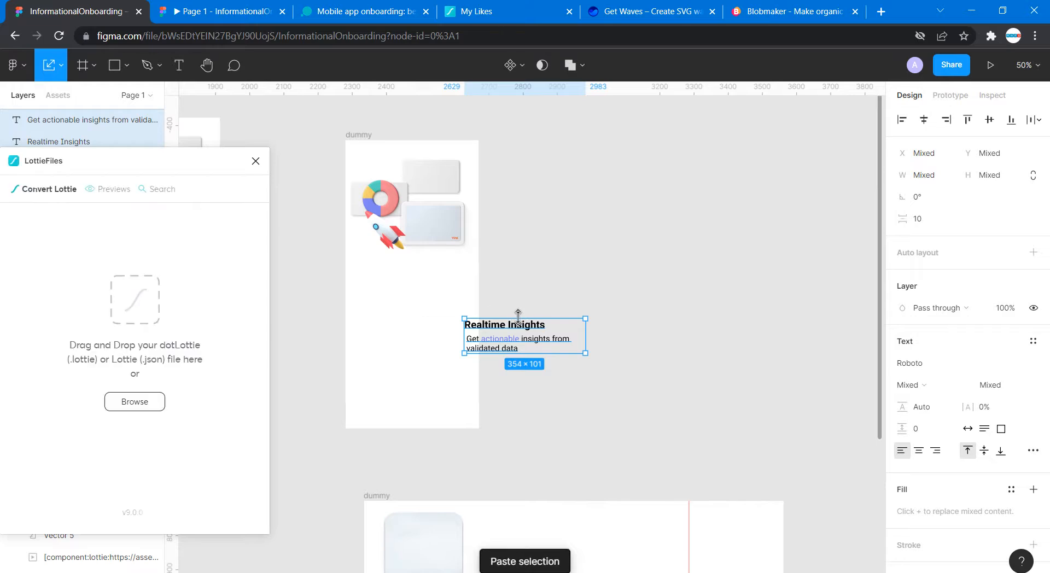
pyautogui.moveTo(513, 331); pyautogui.dragTo(536, 264)
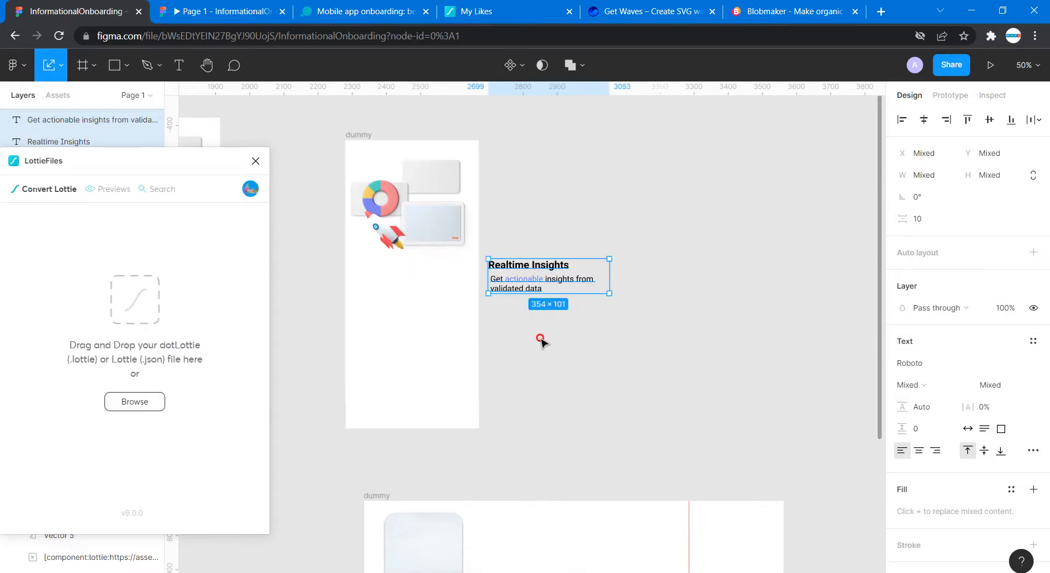
pyautogui.click(540, 339)
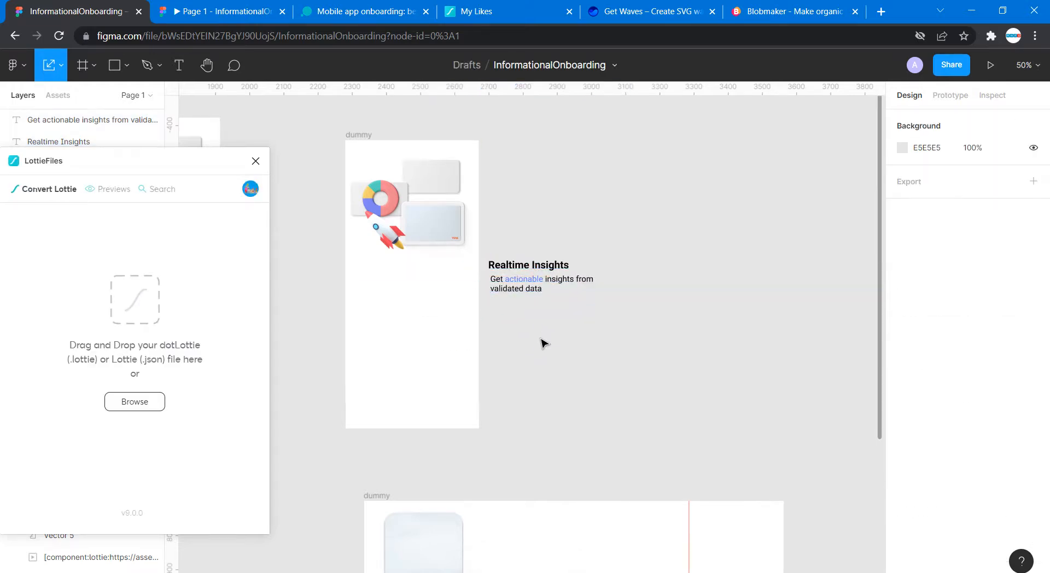
pyautogui.click(158, 65)
pyautogui.click(142, 99)
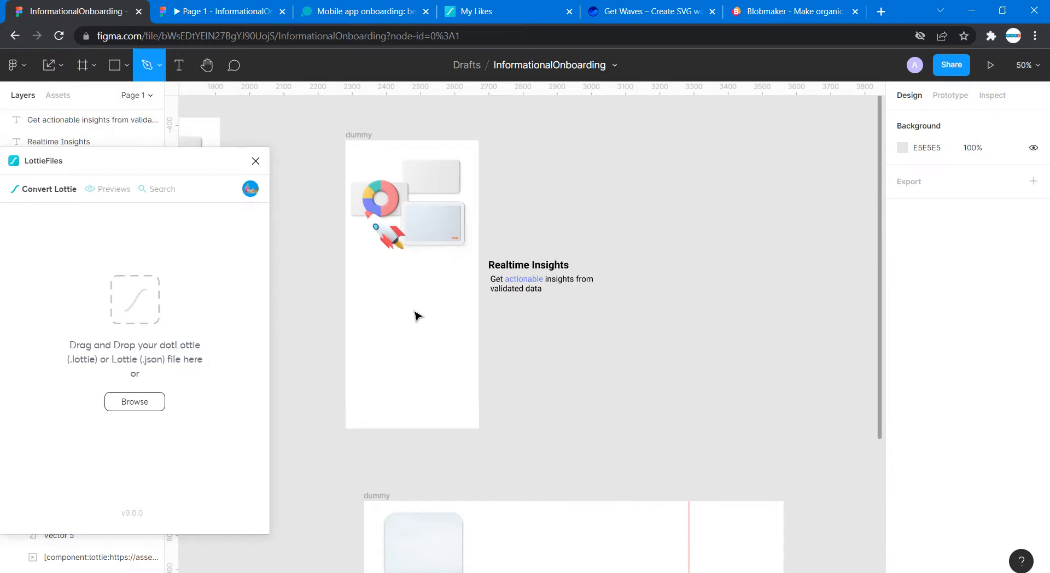
pyautogui.hscroll(-10, 416, 316)
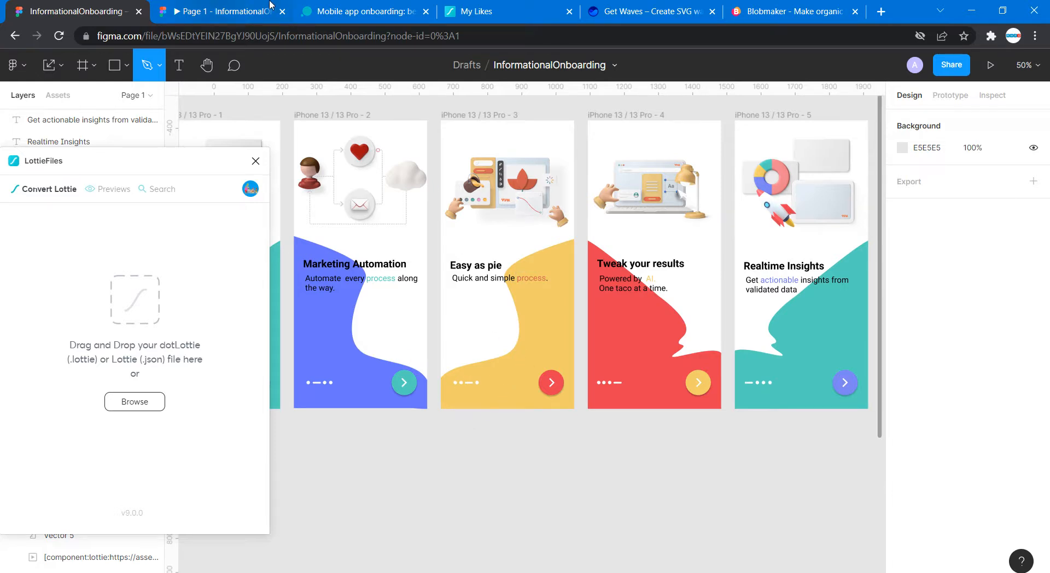
# - Switch to Get Waves, slightly raise the wave's complexity, and copy the SVG code of the #0099ff wave
pyautogui.click(642, 8)
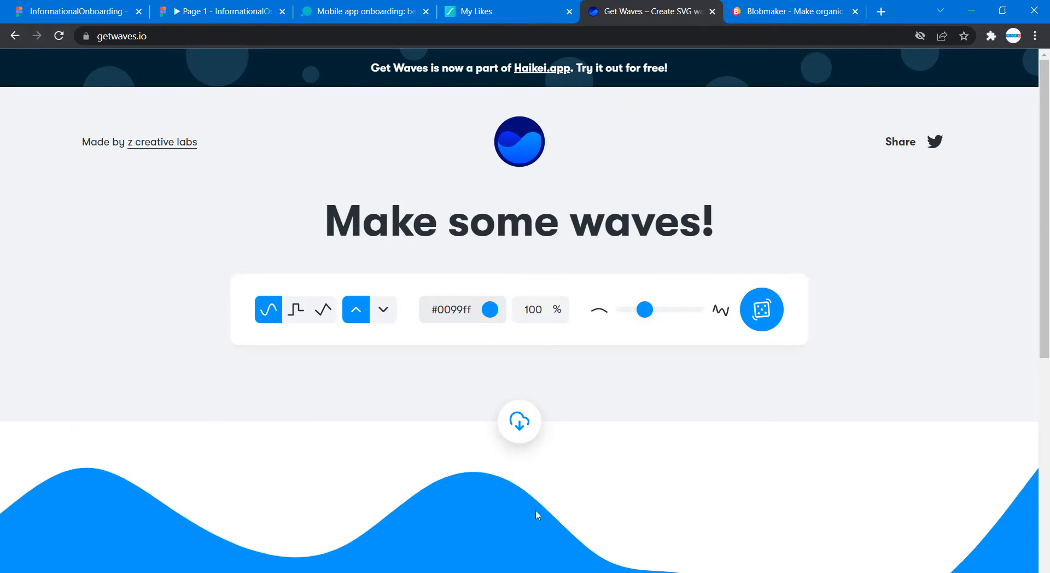
pyautogui.moveTo(644, 308)
pyautogui.mouseDown()
pyautogui.moveTo(673, 307)
pyautogui.moveTo(649, 322)
pyautogui.mouseUp()
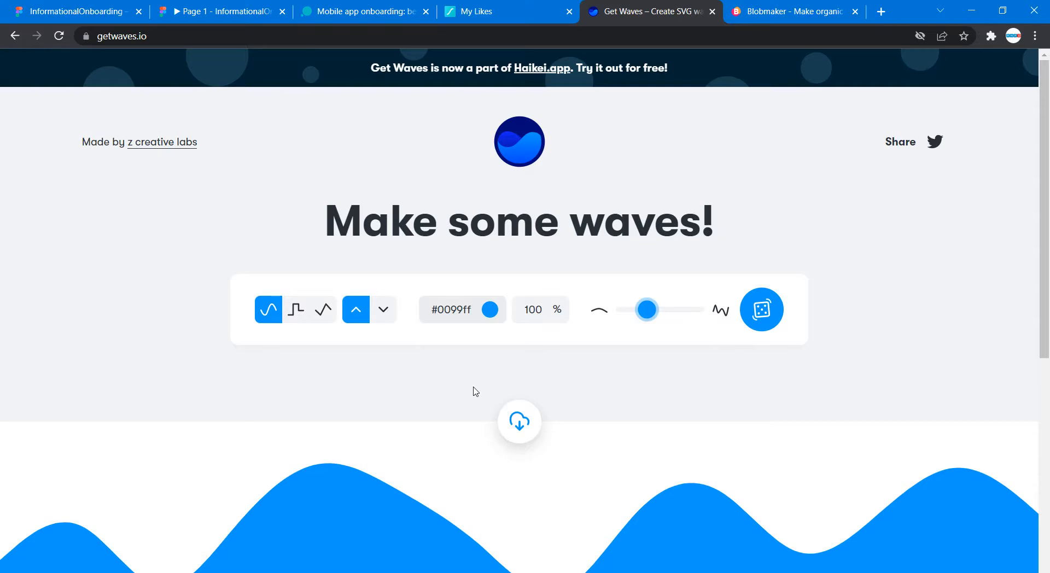
pyautogui.click(515, 424)
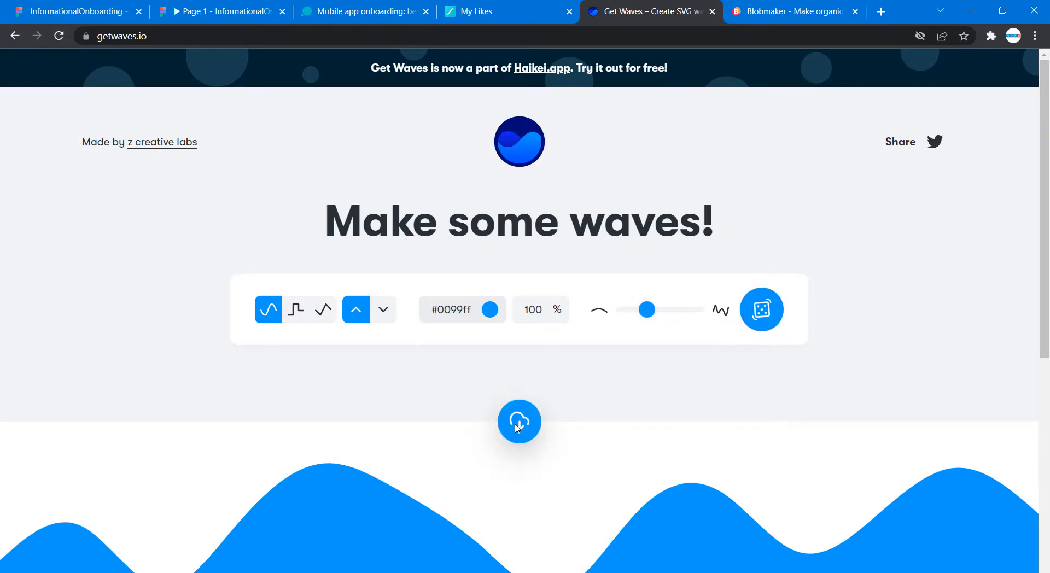
pyautogui.click(517, 427)
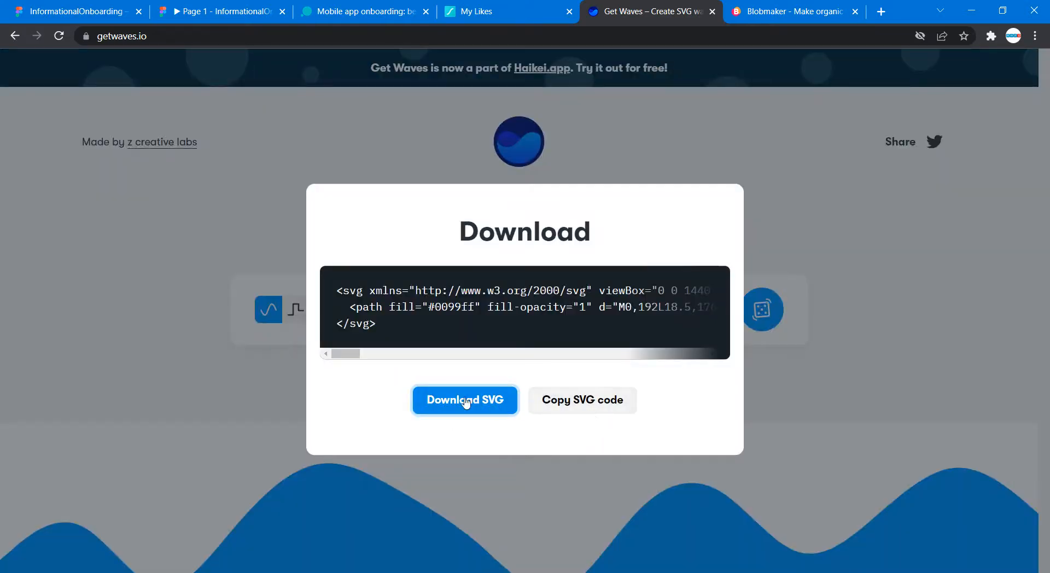
pyautogui.click(581, 402)
# - Return to the InformationalOnboarding design file, activate the Move tool, and close the LottieFiles plugin
pyautogui.click(66, 7)
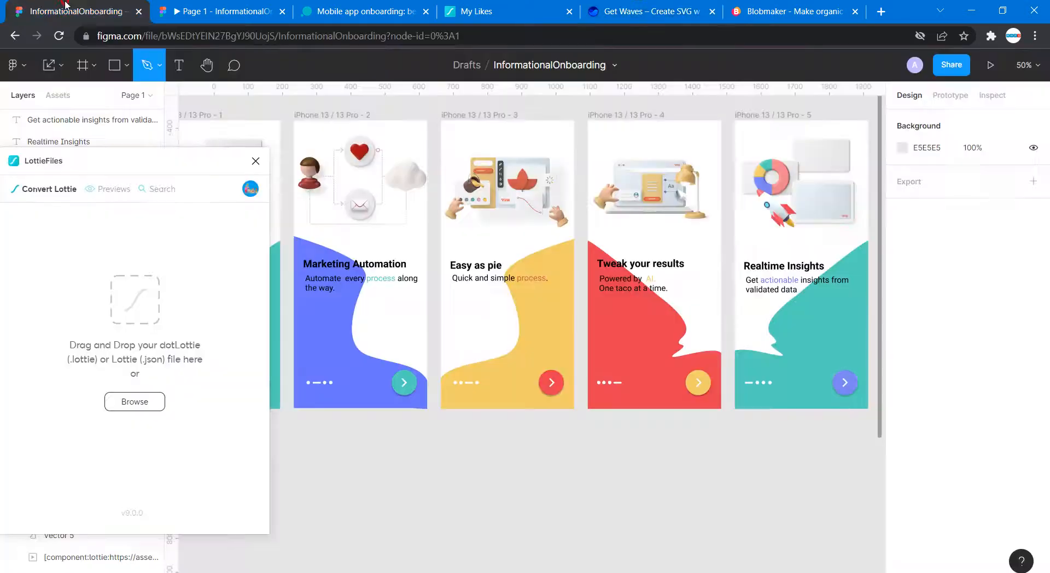
pyautogui.hscroll(3, 593, 440)
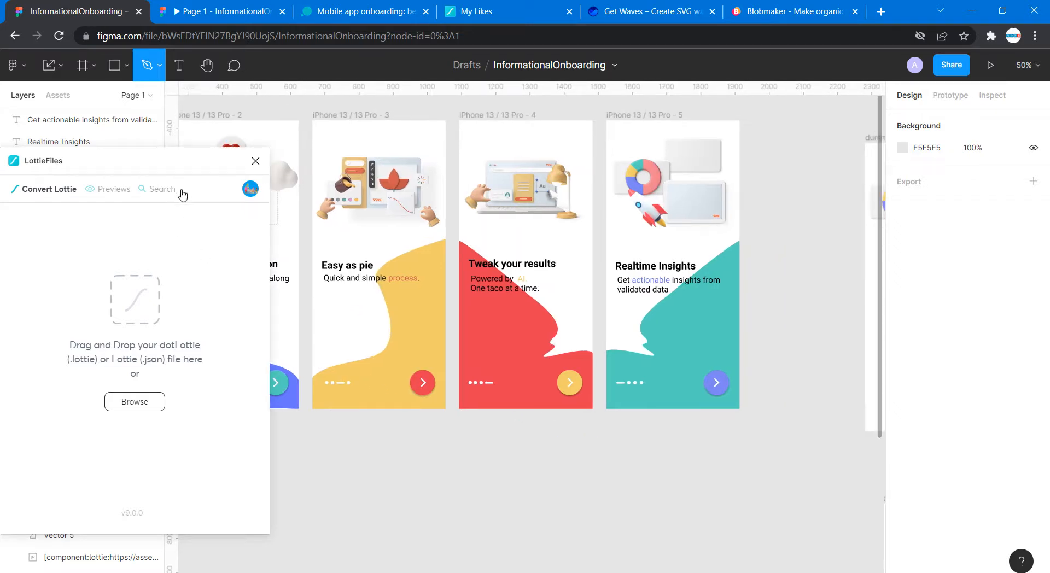
pyautogui.click(162, 189)
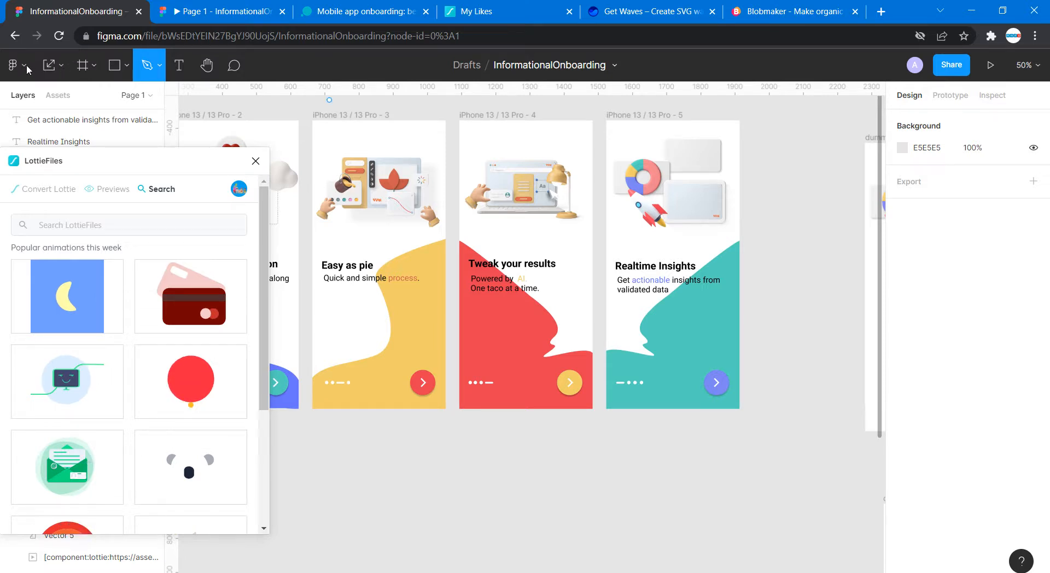
pyautogui.click(60, 66)
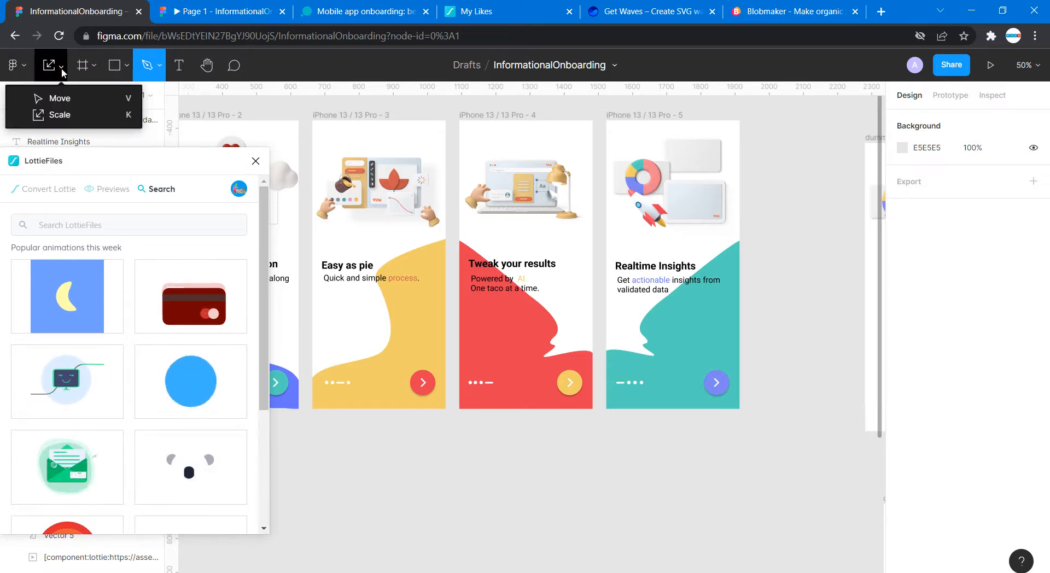
pyautogui.click(66, 102)
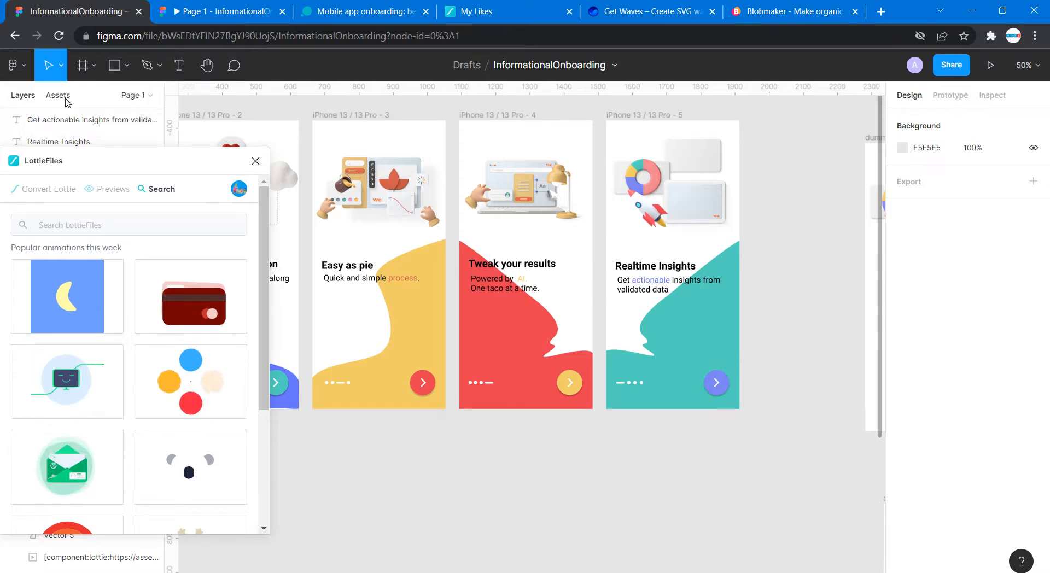
pyautogui.click(255, 161)
# - Paste the wave SVG over the phone-sized dummy frame and shrink it to about 645 × 189
pyautogui.hscroll(7, 804, 271)
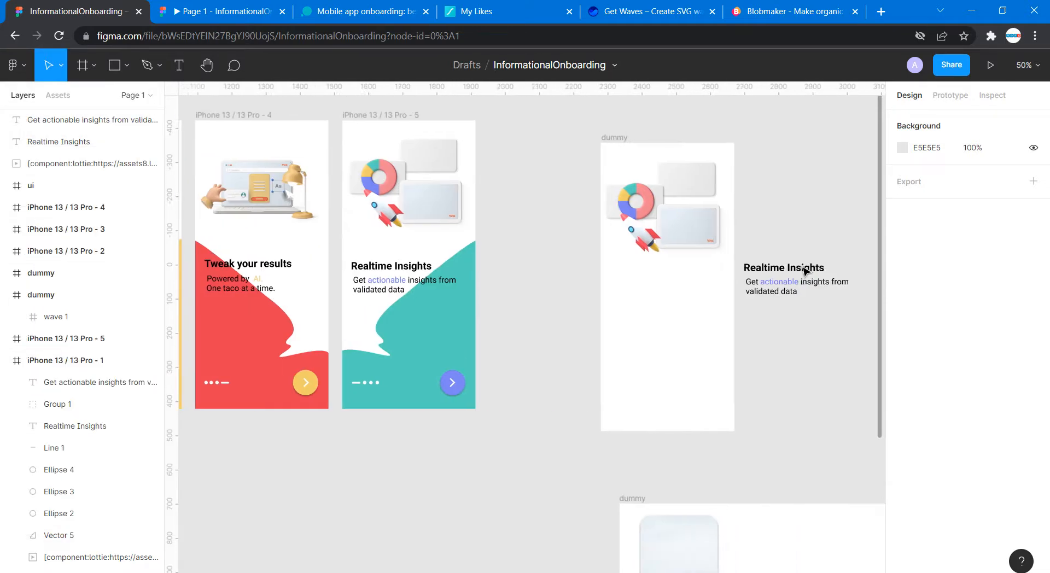
pyautogui.hscroll(2, 677, 347)
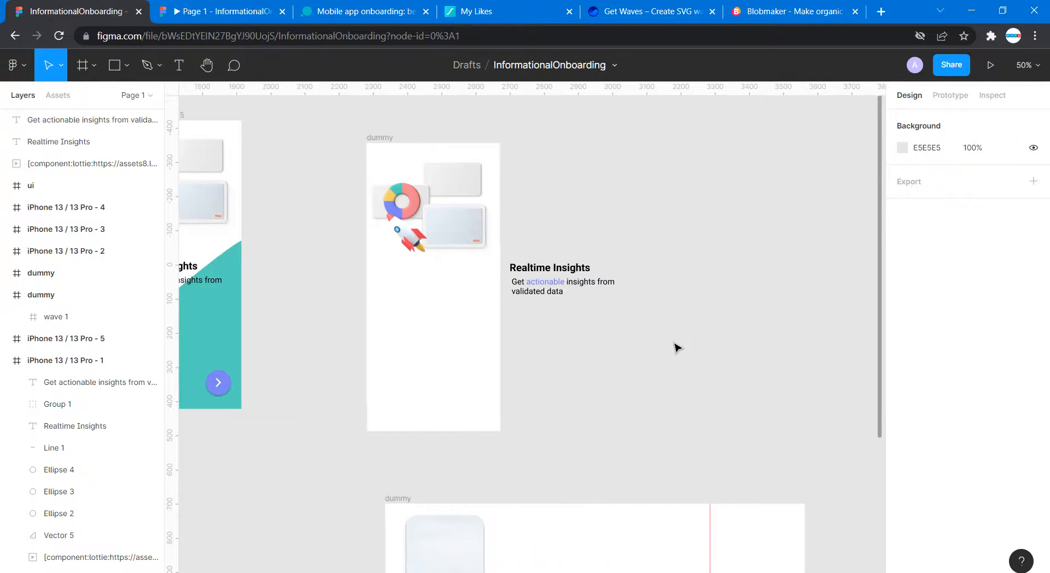
pyautogui.hotkey('ctrl', 'v')
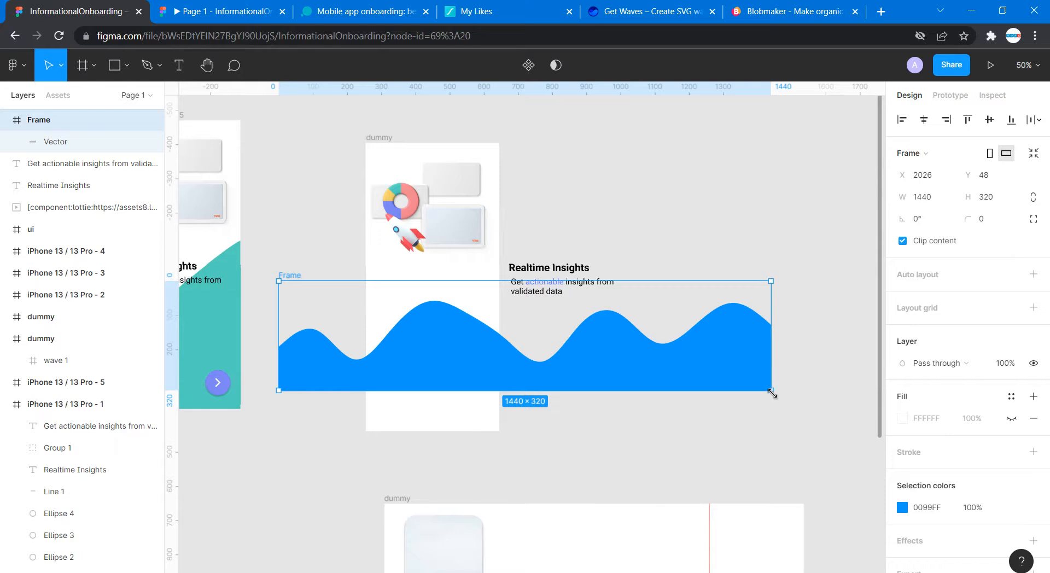
pyautogui.moveTo(772, 392); pyautogui.dragTo(499, 346)
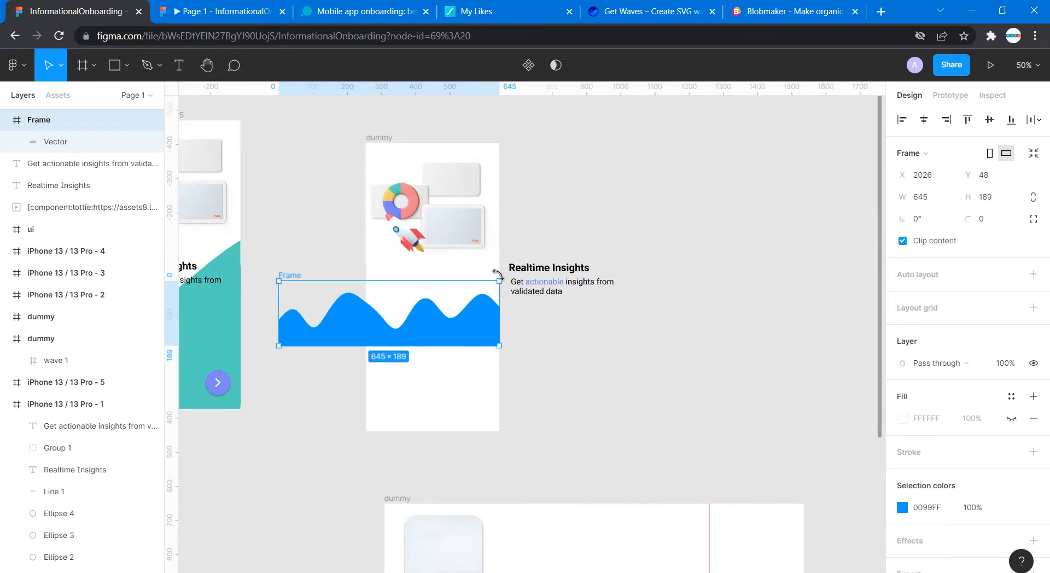
# - Rotate the wave to about -89° and position it along the left edge of the dummy frame
pyautogui.moveTo(498, 274); pyautogui.dragTo(439, 413)
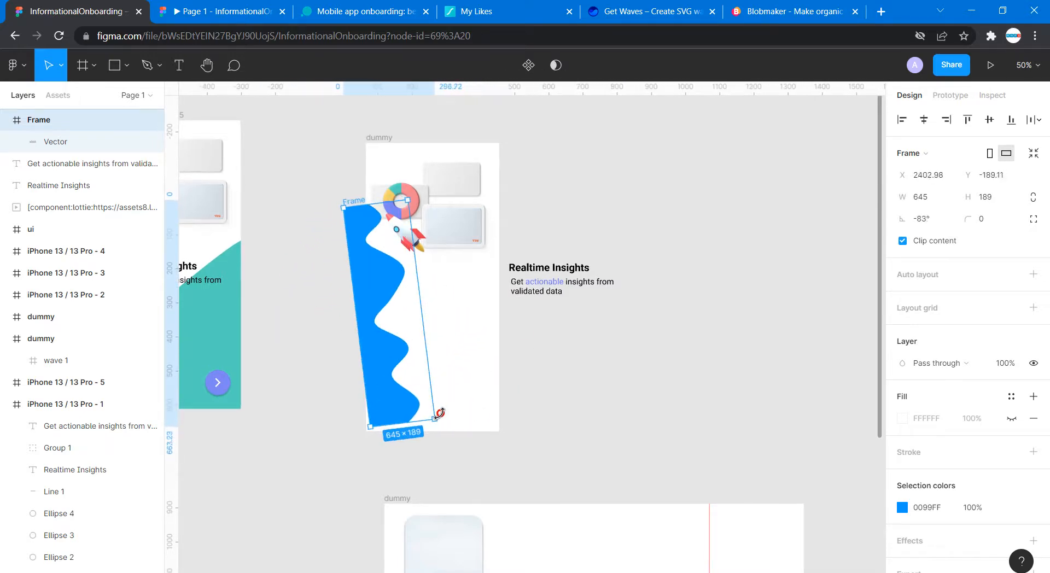
pyautogui.moveTo(387, 284); pyautogui.dragTo(393, 311)
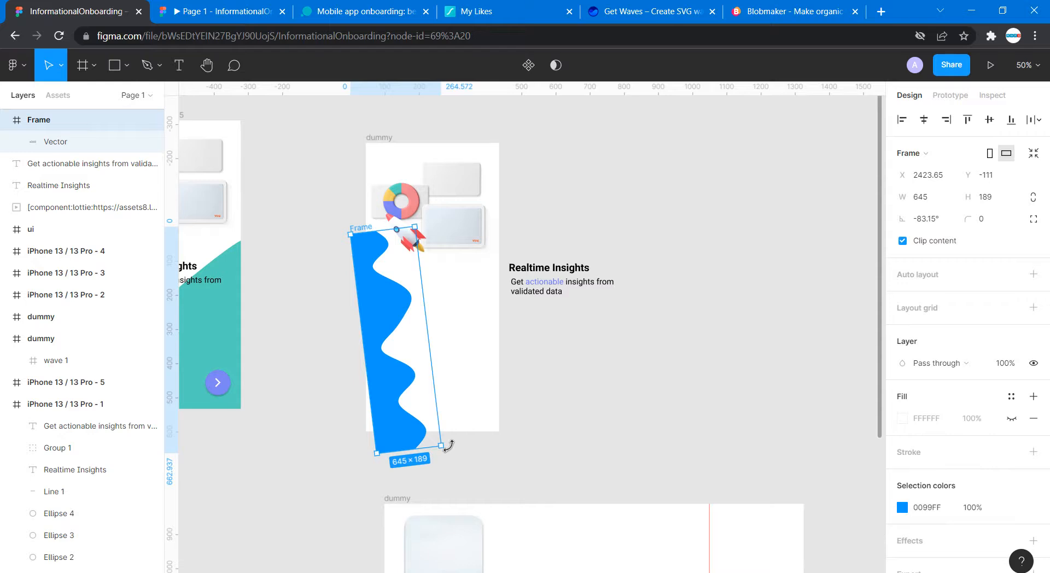
pyautogui.moveTo(449, 446); pyautogui.dragTo(438, 450)
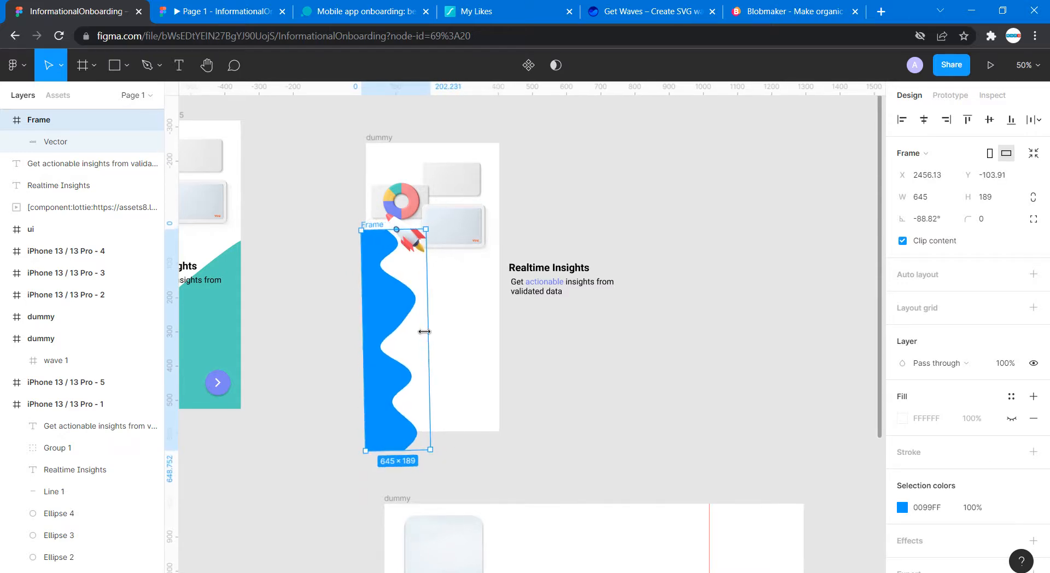
# - Increase the wave frame's height to about 292, rotate it to about -51°, and select the vector inside it
pyautogui.moveTo(431, 340); pyautogui.dragTo(465, 350)
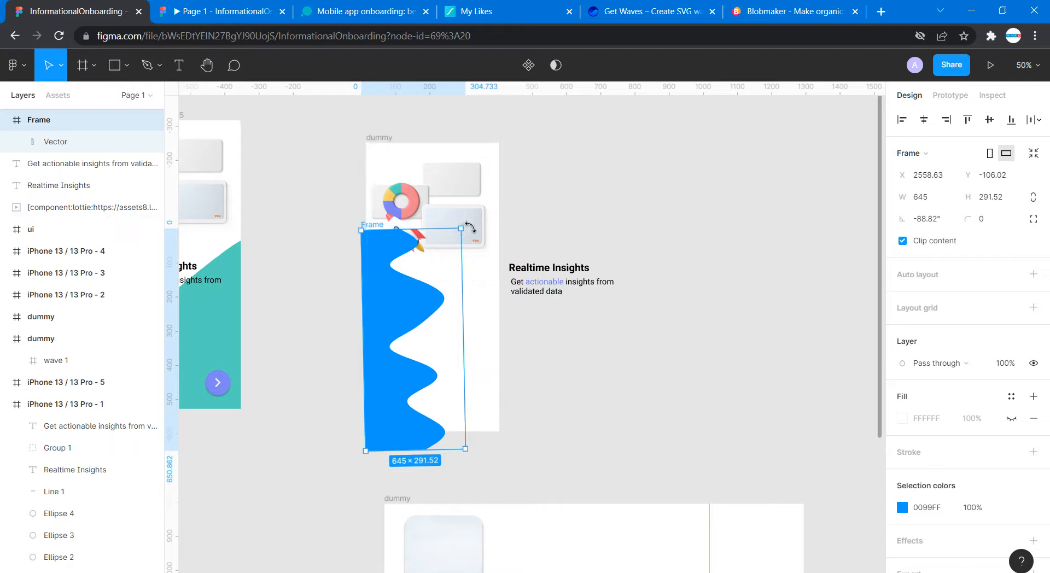
pyautogui.moveTo(469, 227); pyautogui.dragTo(390, 216)
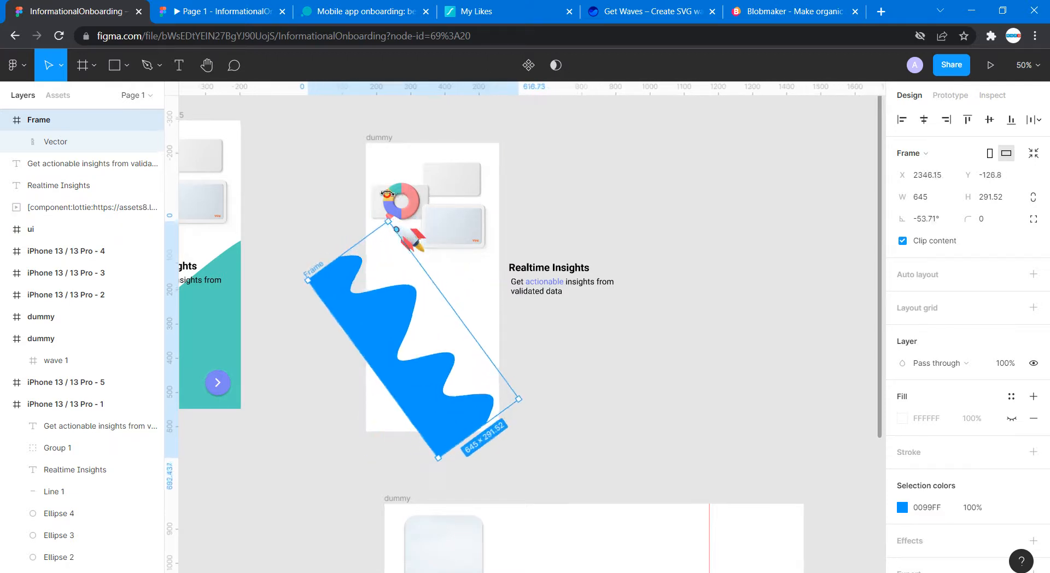
pyautogui.doubleClick(426, 392)
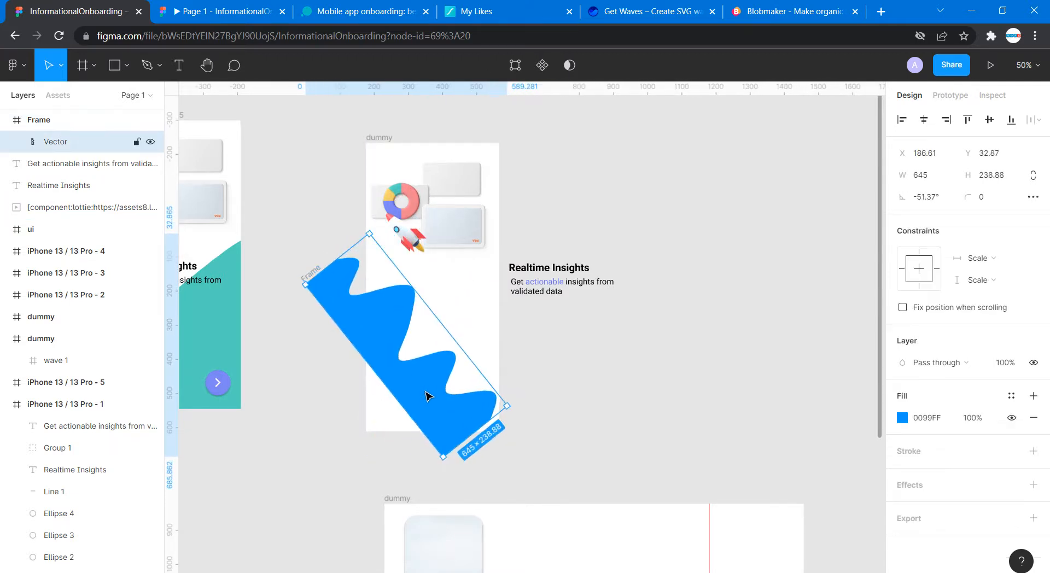
# - Delete the wave vector and its empty rotated frame from the phone-sized dummy frame
pyautogui.press('Delete')
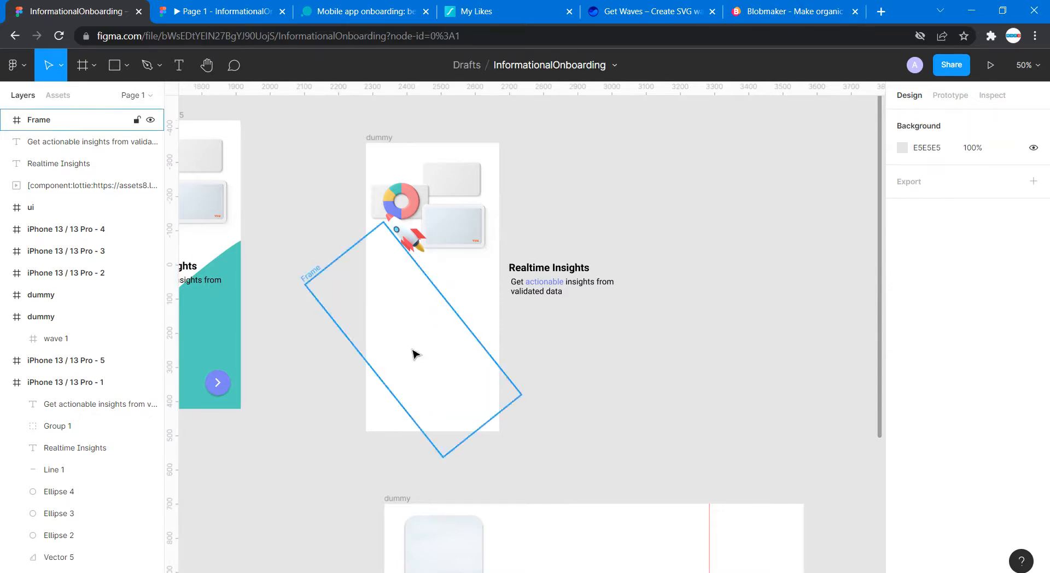
pyautogui.click(430, 310)
pyautogui.press('Delete')
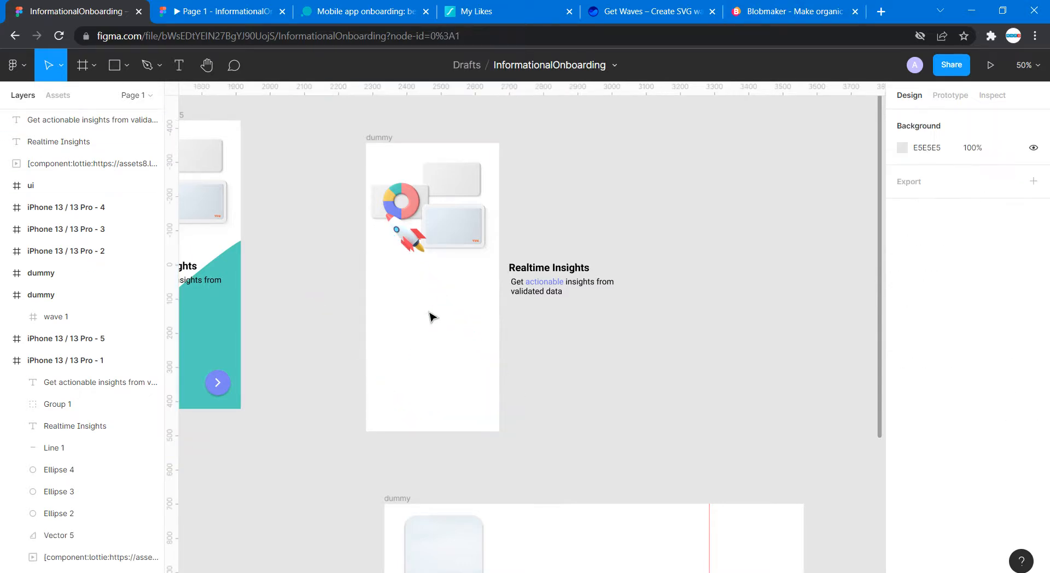
# - Switch to Blobmaker and make the blob slightly less irregular with a slightly higher number of points
pyautogui.click(777, 7)
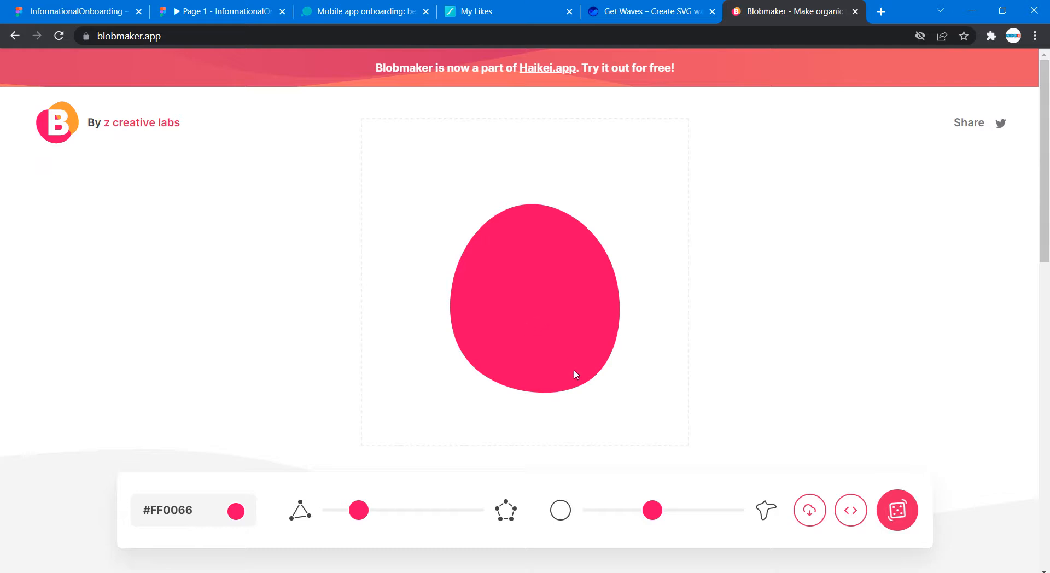
pyautogui.moveTo(651, 521); pyautogui.dragTo(629, 520)
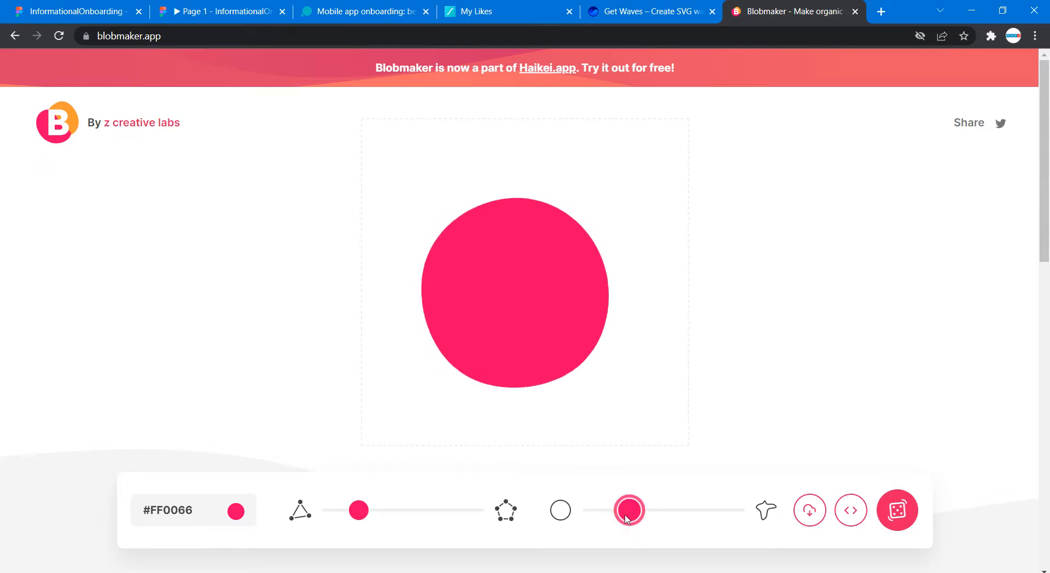
pyautogui.moveTo(367, 515)
pyautogui.mouseDown()
pyautogui.moveTo(411, 514)
pyautogui.moveTo(377, 514)
pyautogui.mouseUp()
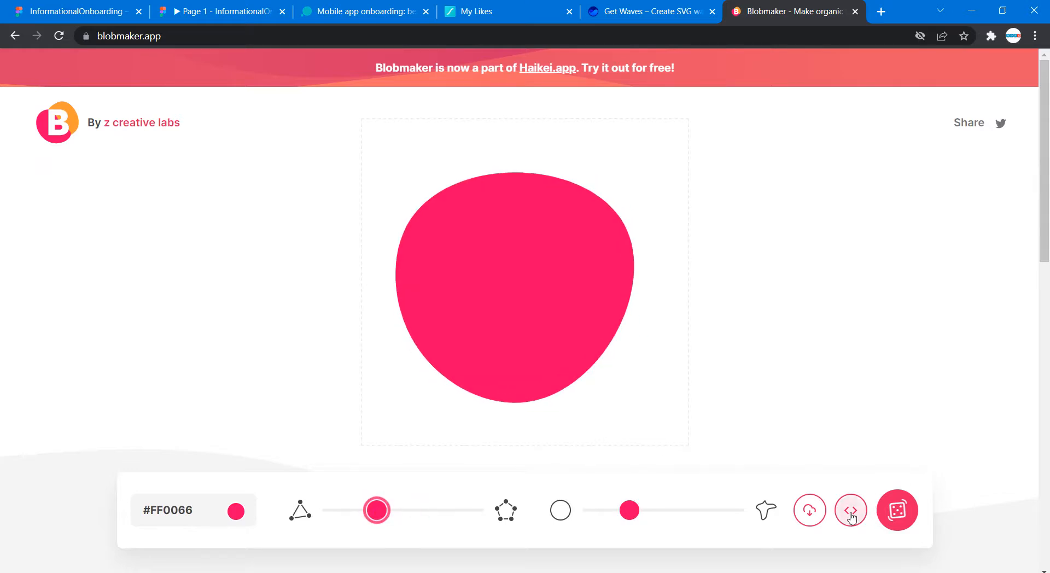
# - Download the blob as an SVG file and copy its SVG code to the clipboard
pyautogui.click(810, 510)
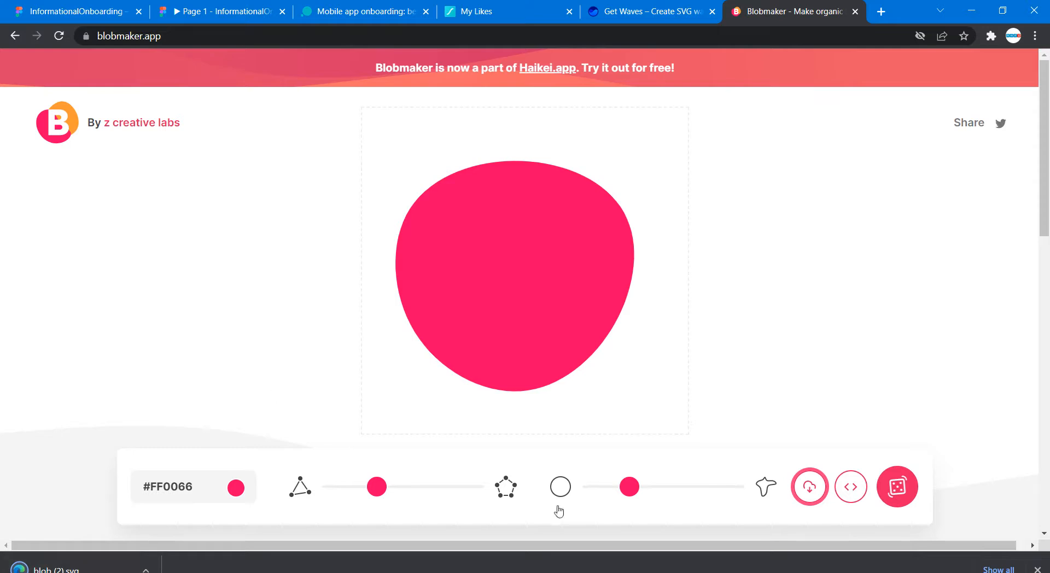
pyautogui.click(849, 488)
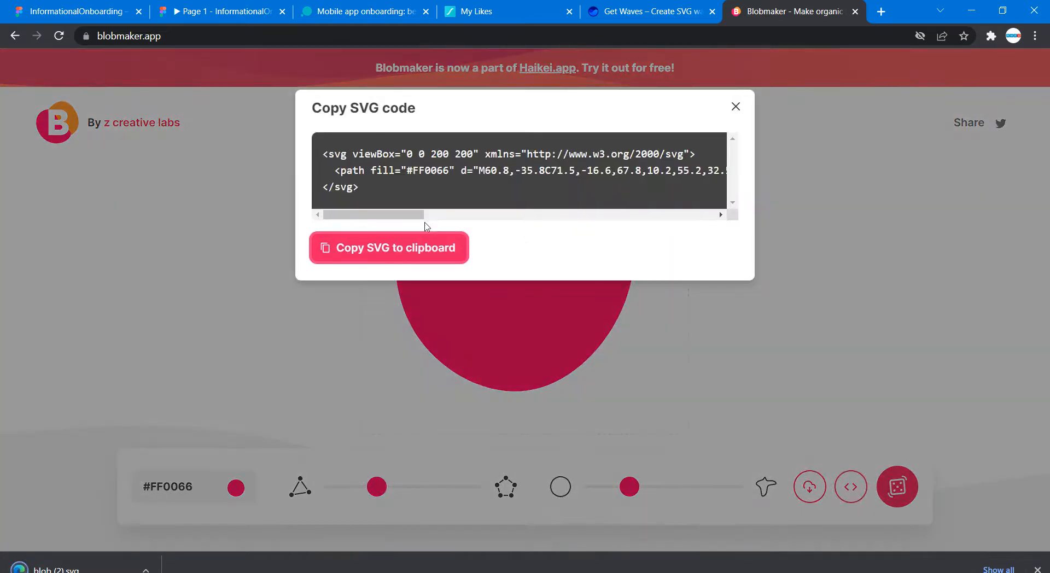
pyautogui.click(406, 250)
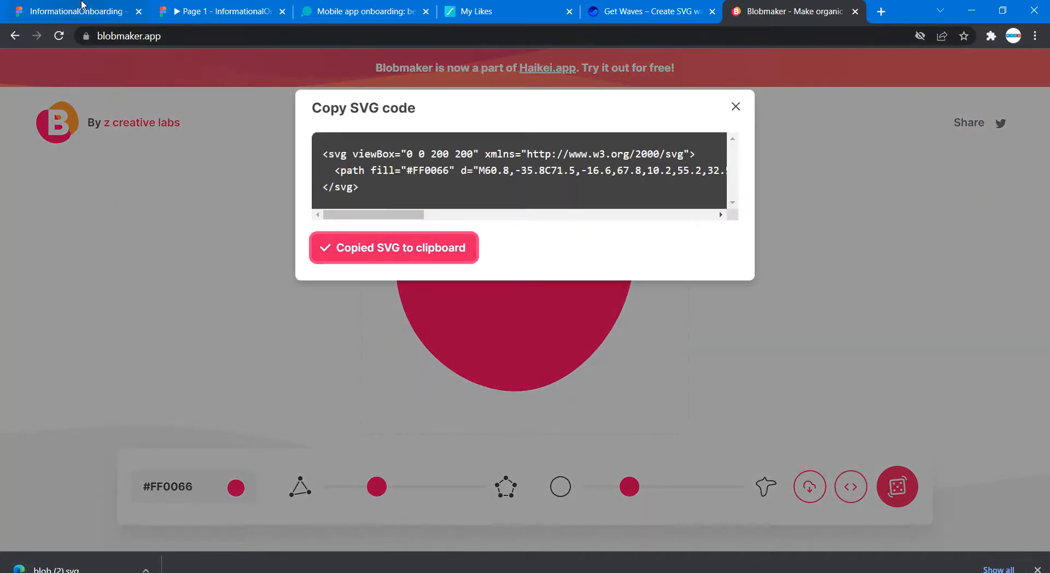
# - Return to the InformationalOnboarding file, paste the blob into the phone-sized dummy frame, enlarge it to about 502 × 525, and overlap the frame's lower left edge
pyautogui.click(87, 11)
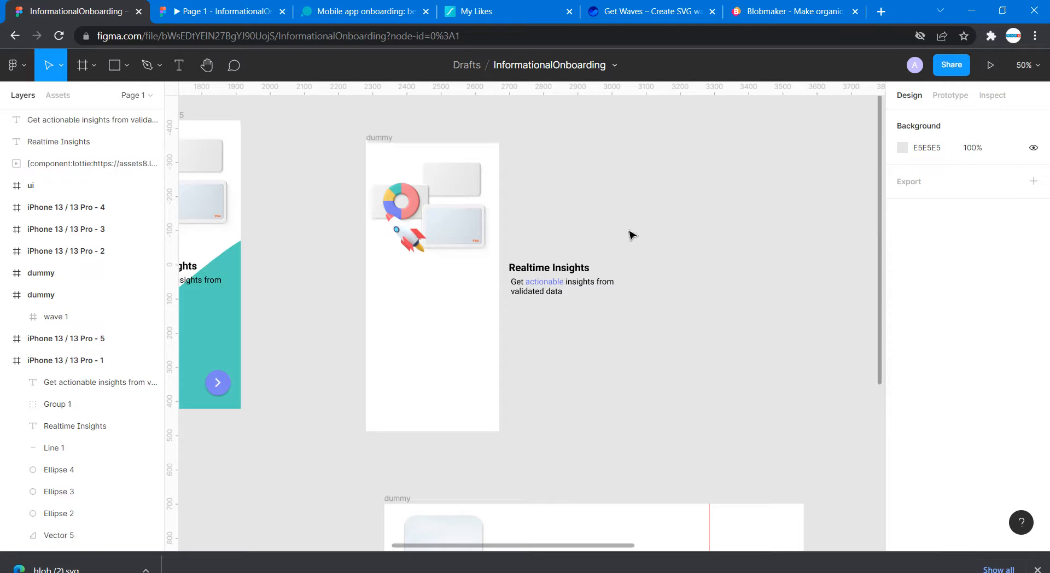
pyautogui.hotkey('ctrl', 'v')
pyautogui.moveTo(534, 321); pyautogui.dragTo(392, 308)
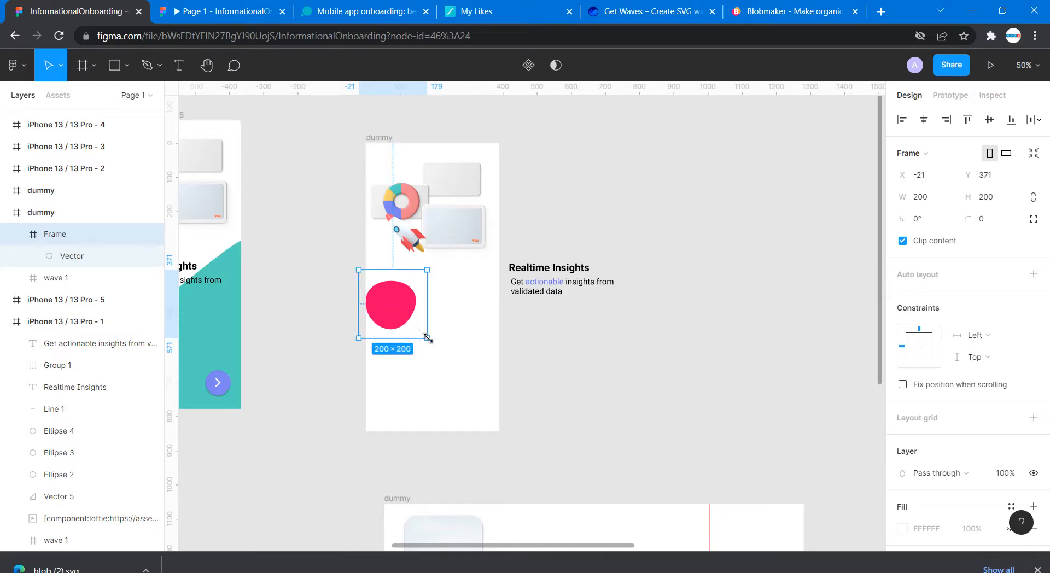
pyautogui.moveTo(427, 339); pyautogui.dragTo(530, 449)
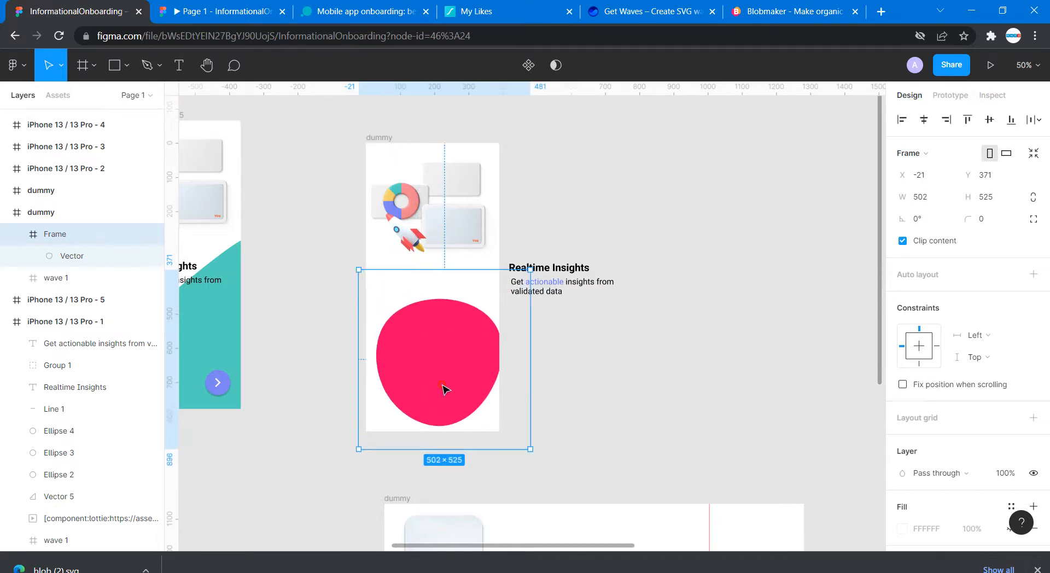
pyautogui.moveTo(444, 389); pyautogui.dragTo(393, 374)
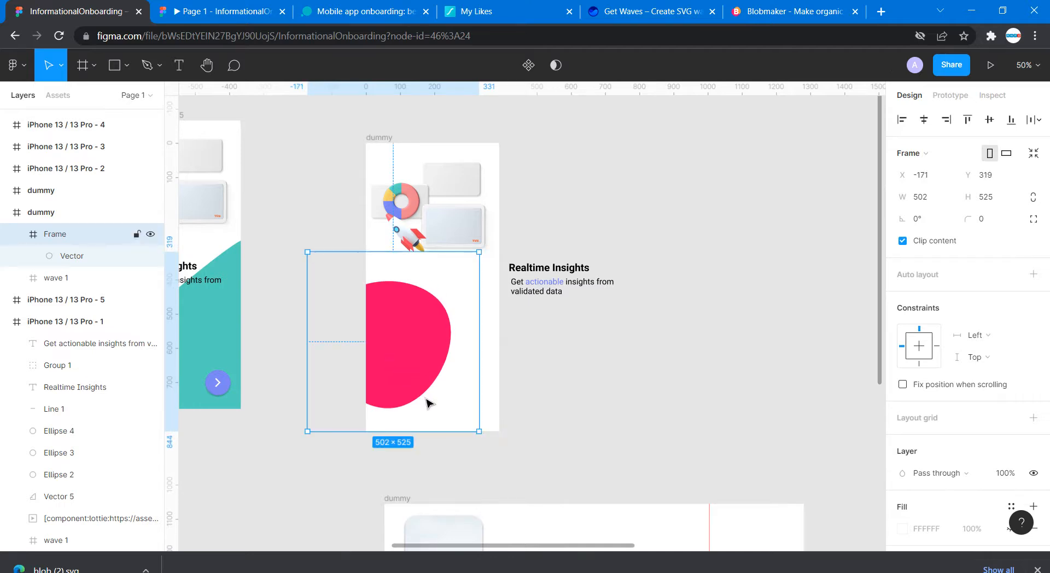
pyautogui.click(569, 441)
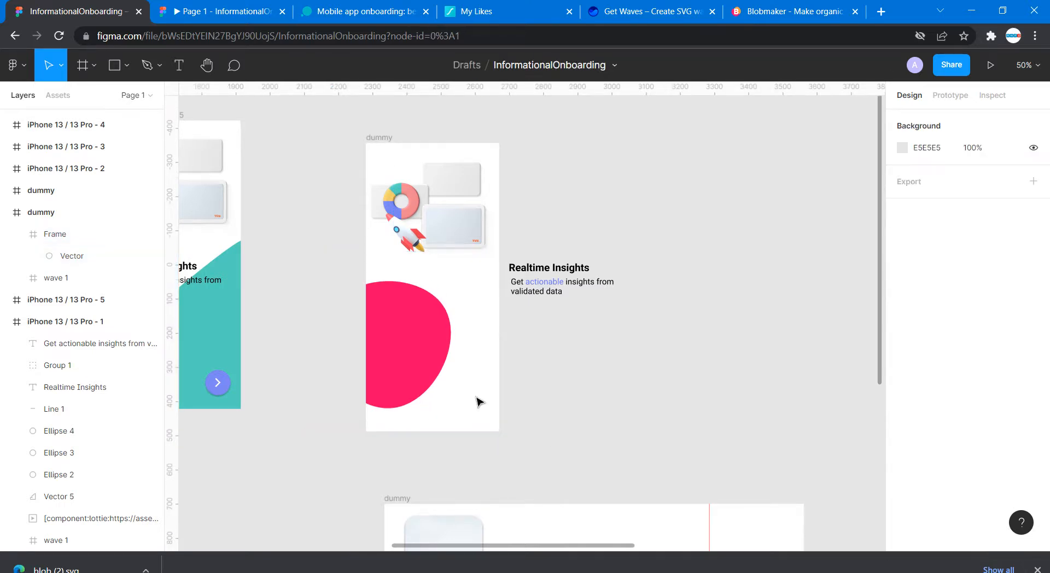
# - Add a copy of the blob frame, place it over the dummy frame's lower right area, and enlarge it to cover the bottom
pyautogui.click(391, 371)
pyautogui.press('Delete')
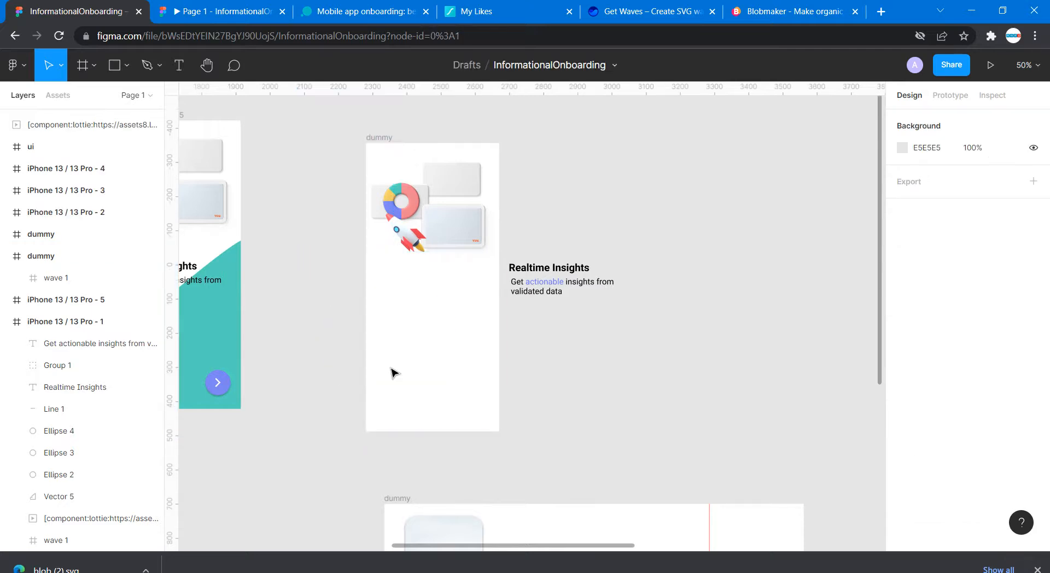
pyautogui.hotkey('ctrl', 'z')
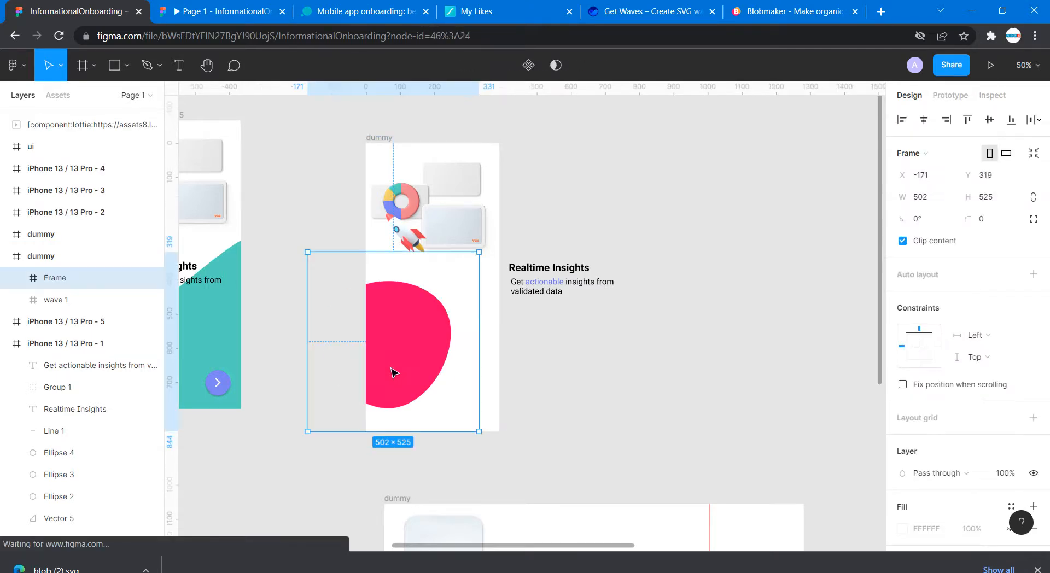
pyautogui.hotkey('ctrl', 'v')
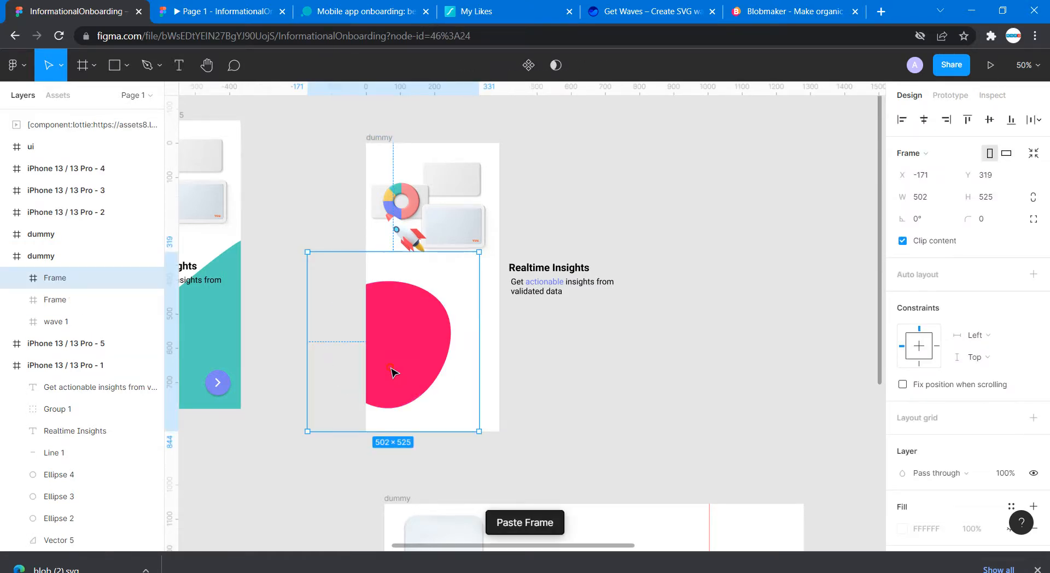
pyautogui.moveTo(392, 372); pyautogui.dragTo(410, 429)
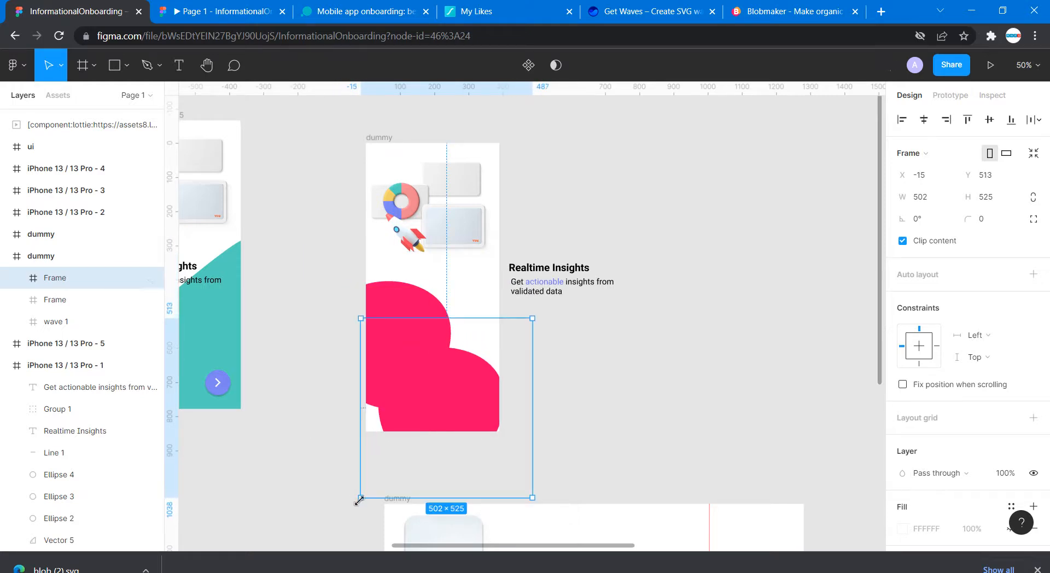
pyautogui.moveTo(359, 499); pyautogui.dragTo(344, 509)
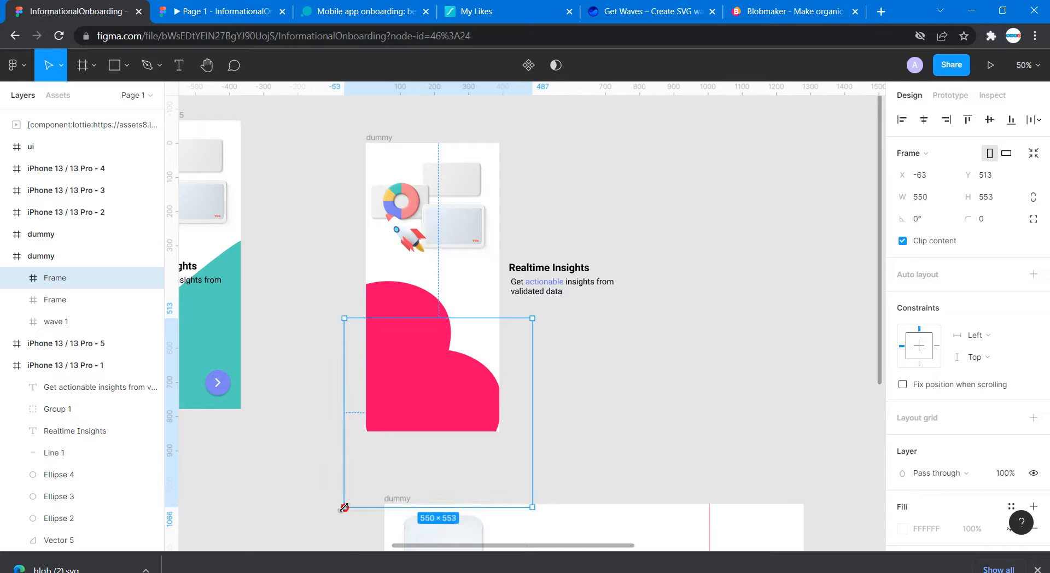
pyautogui.moveTo(529, 508); pyautogui.dragTo(538, 510)
pyautogui.click(607, 414)
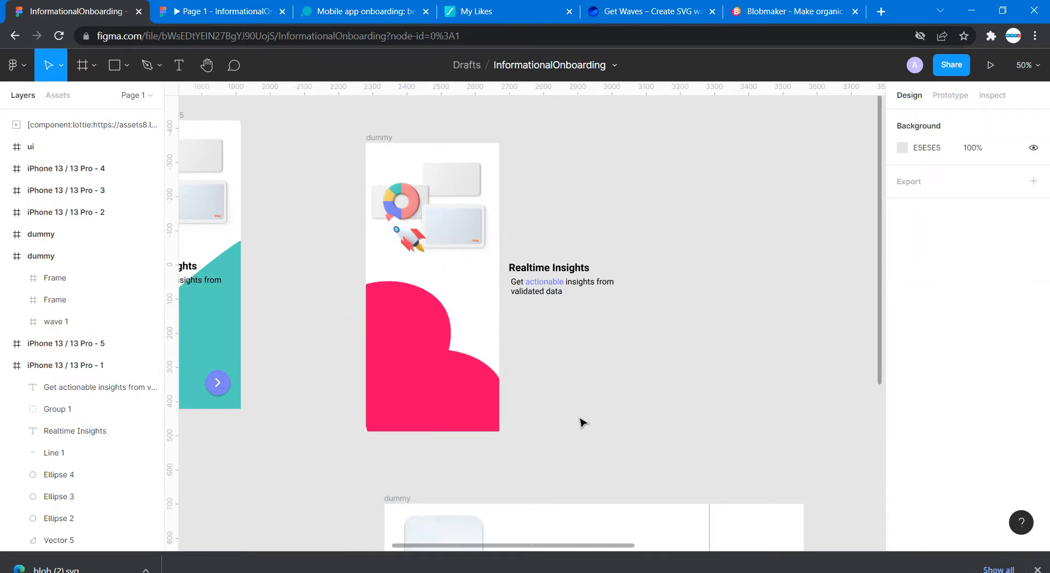
# - Try to reshape the first blob by pulling its upper-right anchor point outward
pyautogui.click(387, 304)
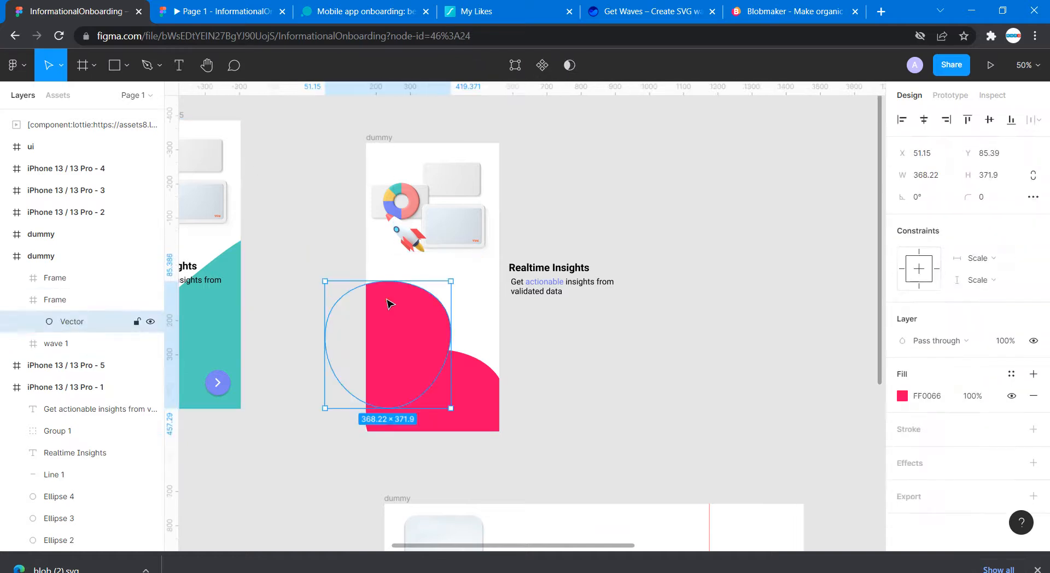
pyautogui.doubleClick(412, 313)
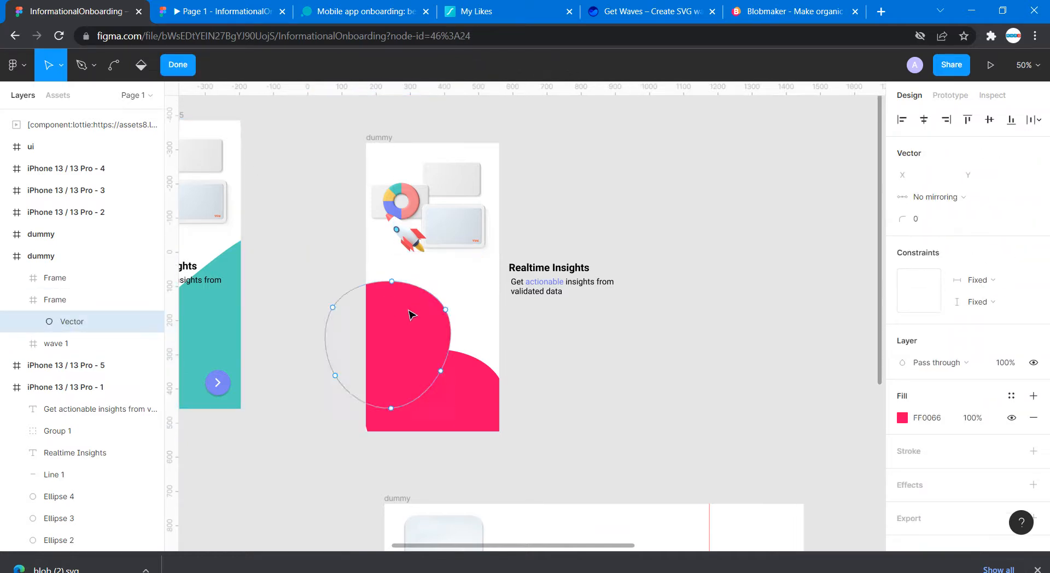
pyautogui.click(445, 311)
pyautogui.moveTo(456, 328)
pyautogui.mouseDown()
pyautogui.moveTo(445, 348)
pyautogui.moveTo(453, 331)
pyautogui.mouseUp()
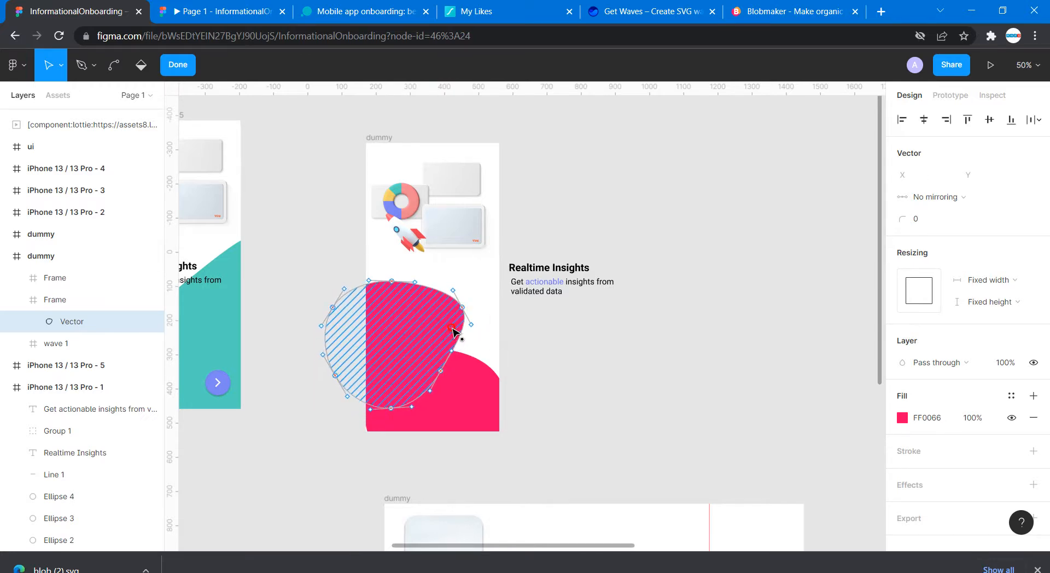
pyautogui.click(582, 410)
pyautogui.click(632, 413)
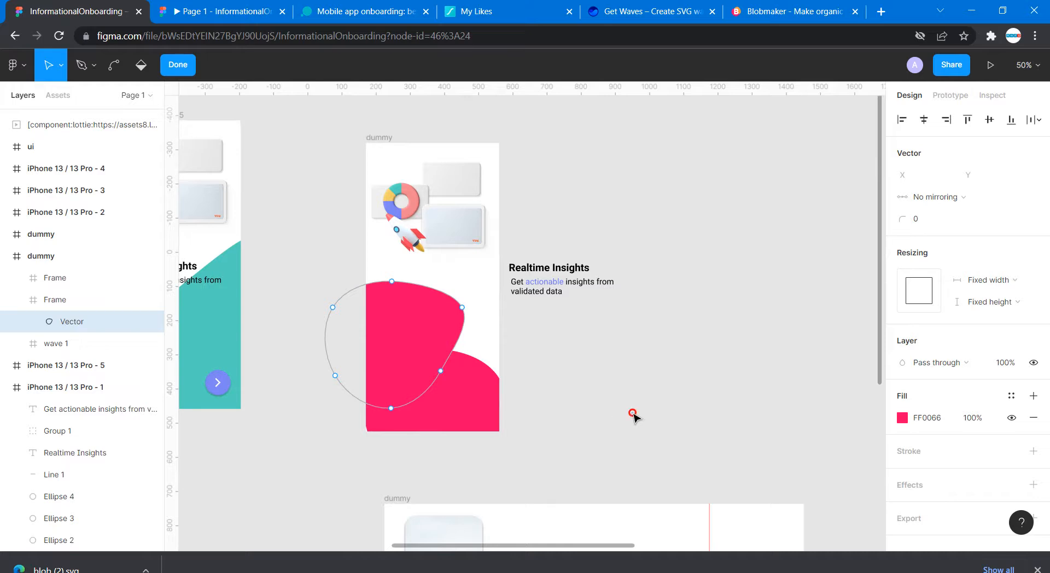
pyautogui.click(608, 368)
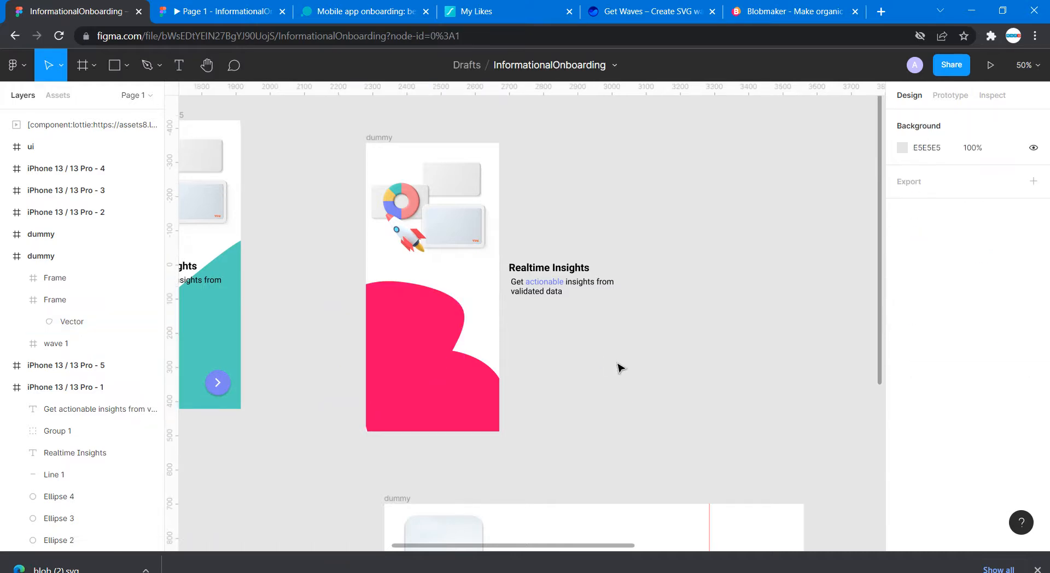
# - Undo the first blob's anchor point change and leave vector editing
pyautogui.hotkey('ctrl', 'z')
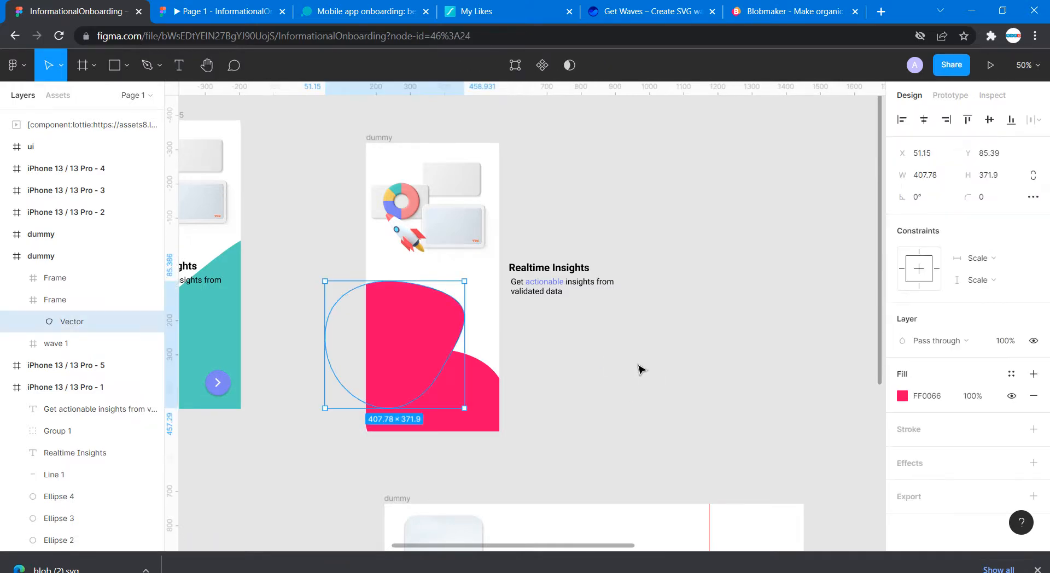
pyautogui.press('Return')
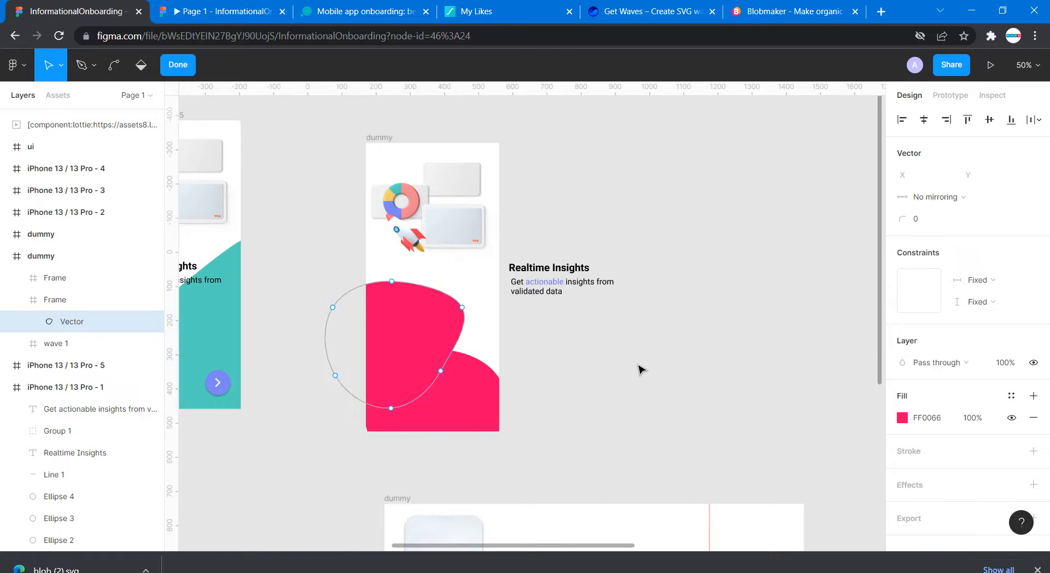
pyautogui.hotkey('ctrl', 'z')
pyautogui.hotkey('ctrl', 'z')
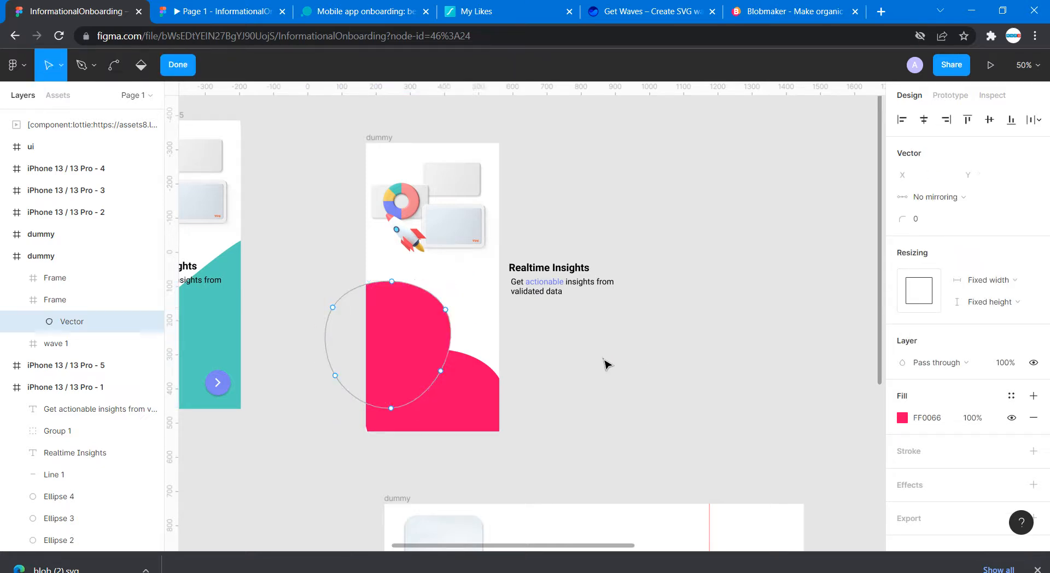
pyautogui.hscroll(-3, 547, 381)
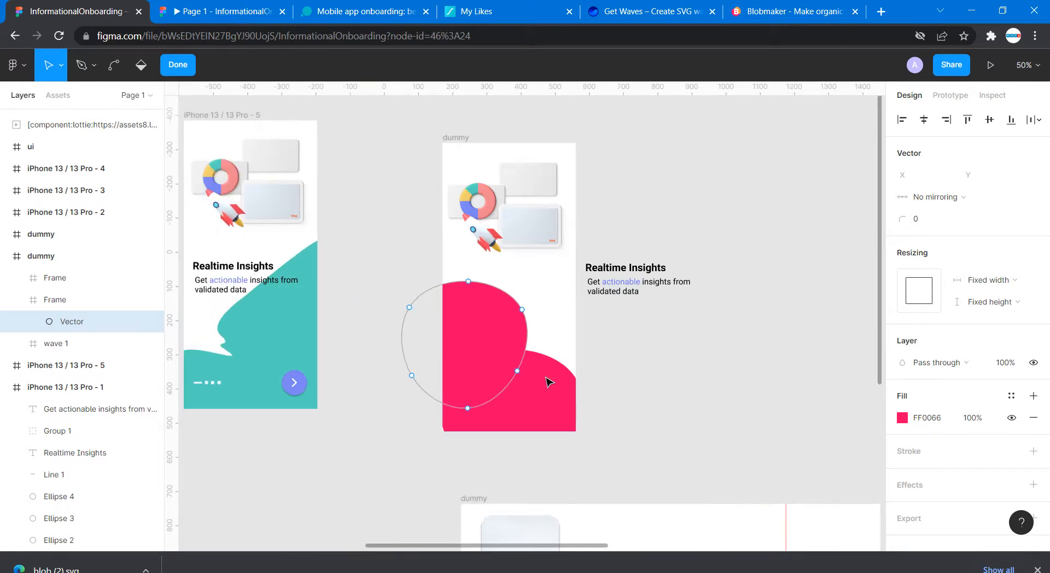
pyautogui.click(409, 415)
pyautogui.click(379, 369)
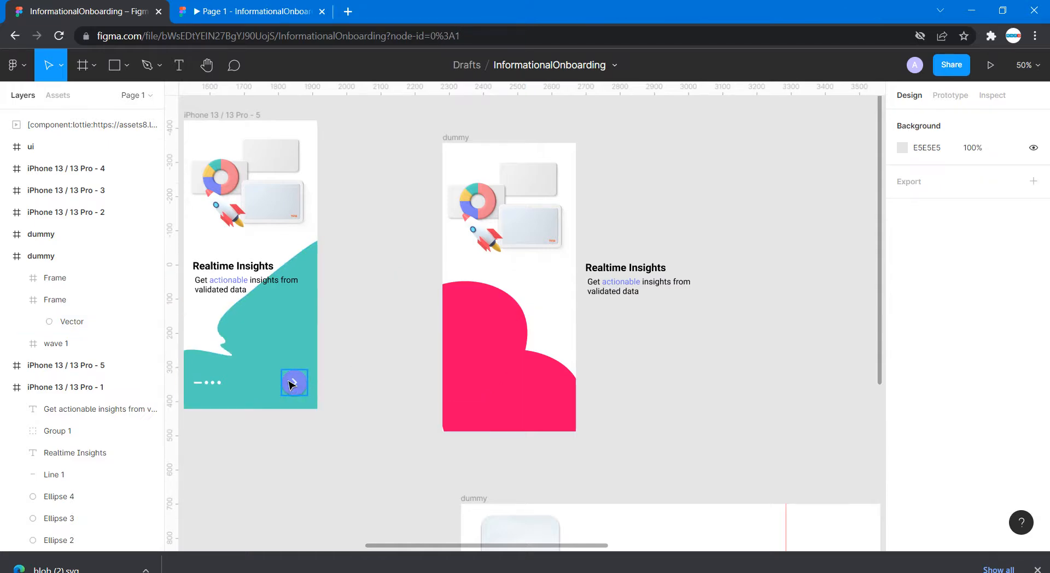
# - Draw a circle about 123 × 123 on the empty canvas beside the dummy frame, below the heading texts
pyautogui.click(126, 65)
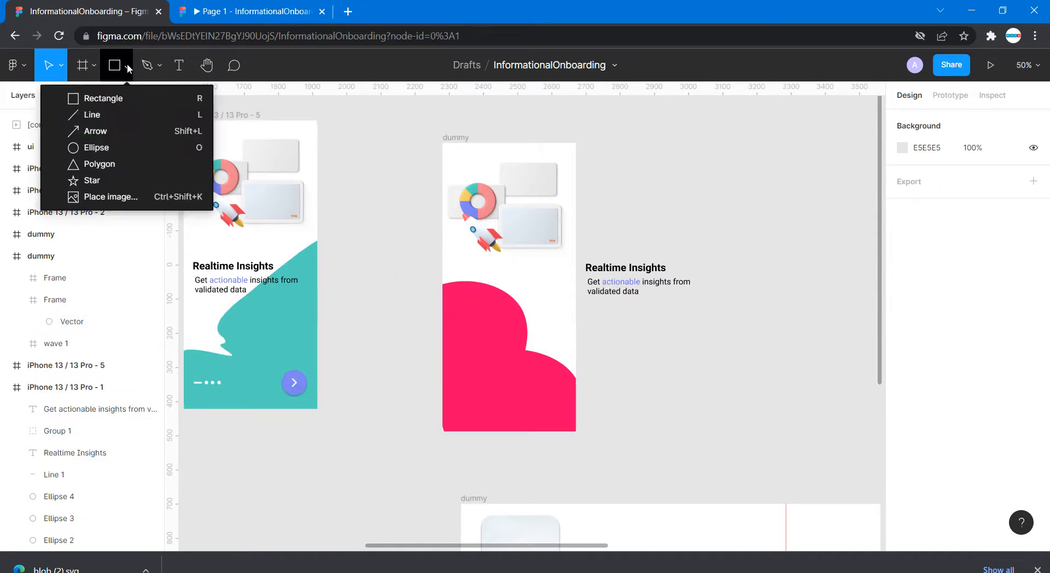
pyautogui.click(110, 146)
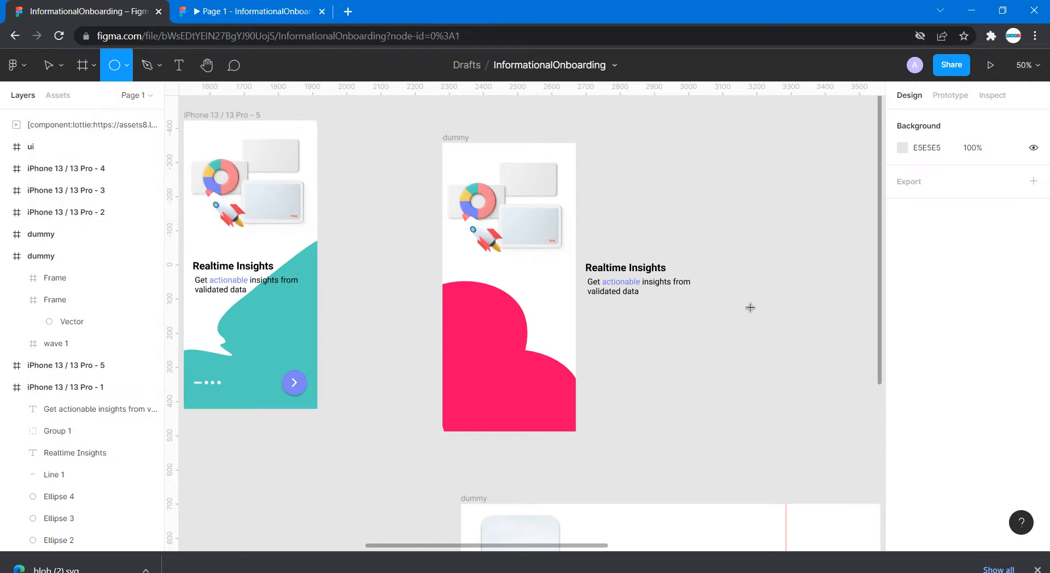
pyautogui.moveTo(707, 318); pyautogui.dragTo(748, 360)
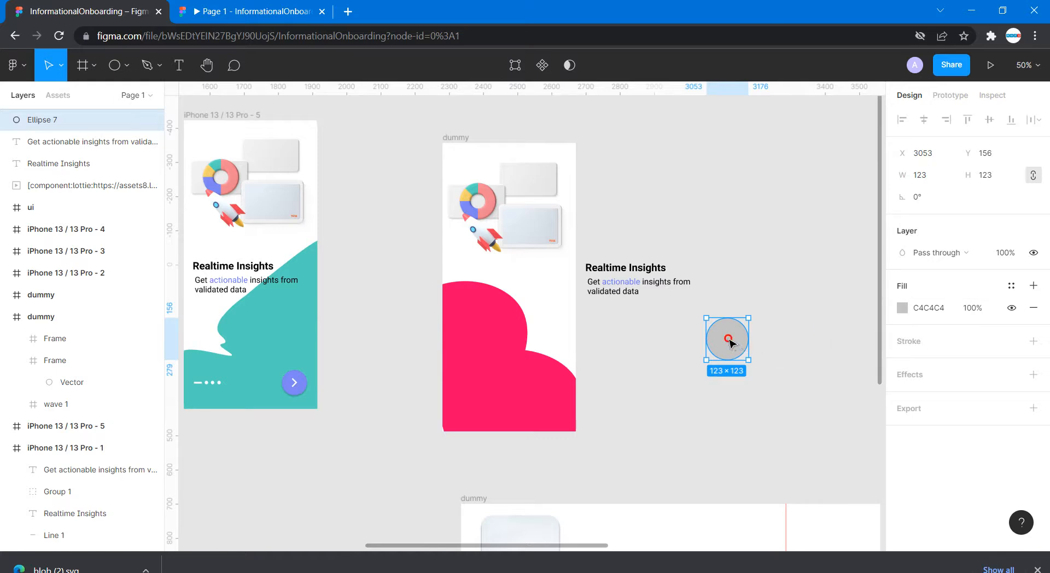
pyautogui.moveTo(730, 339); pyautogui.dragTo(709, 340)
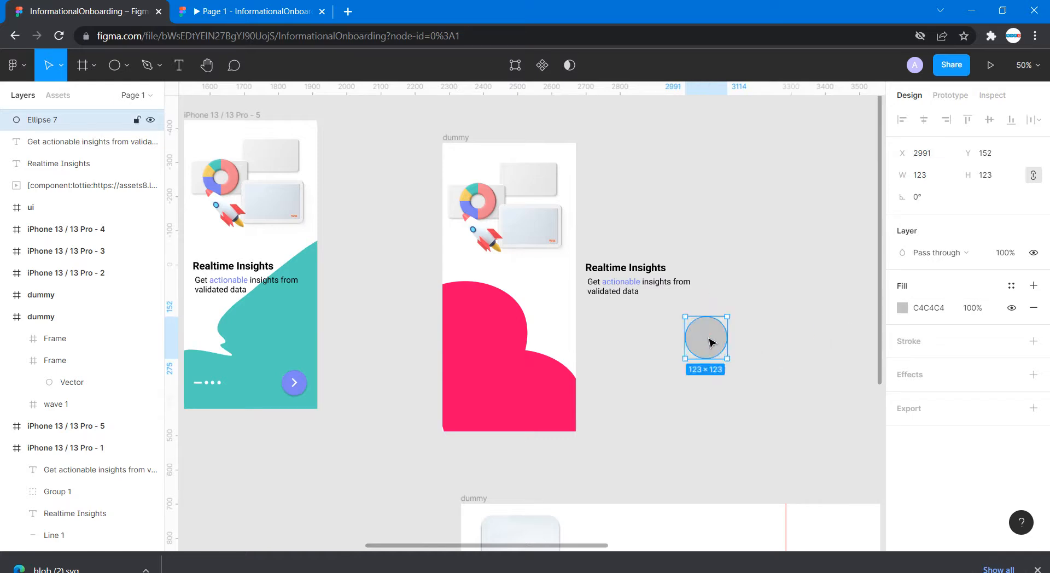
pyautogui.rightClick(735, 275)
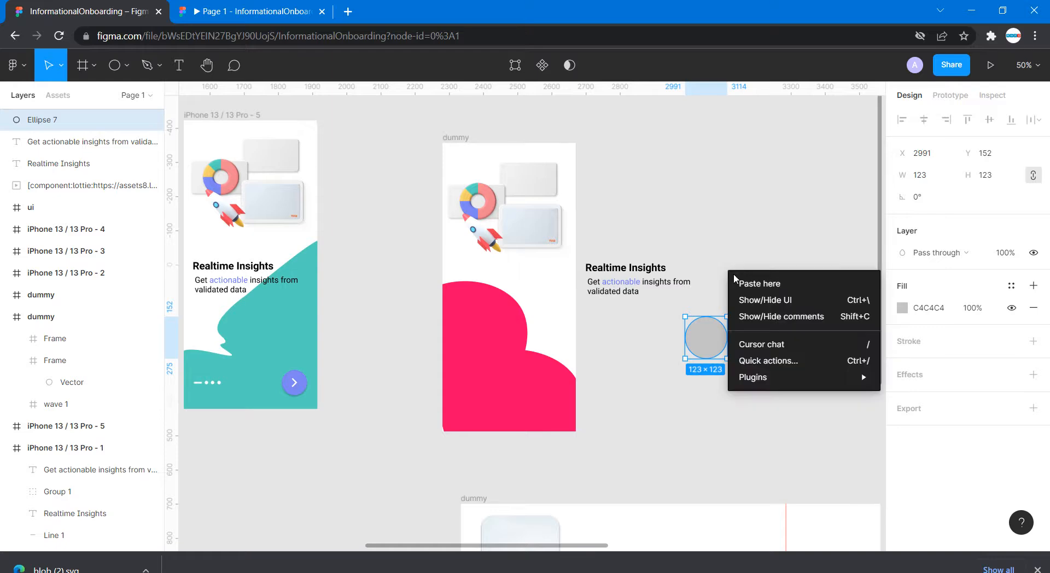
pyautogui.moveTo(793, 383)
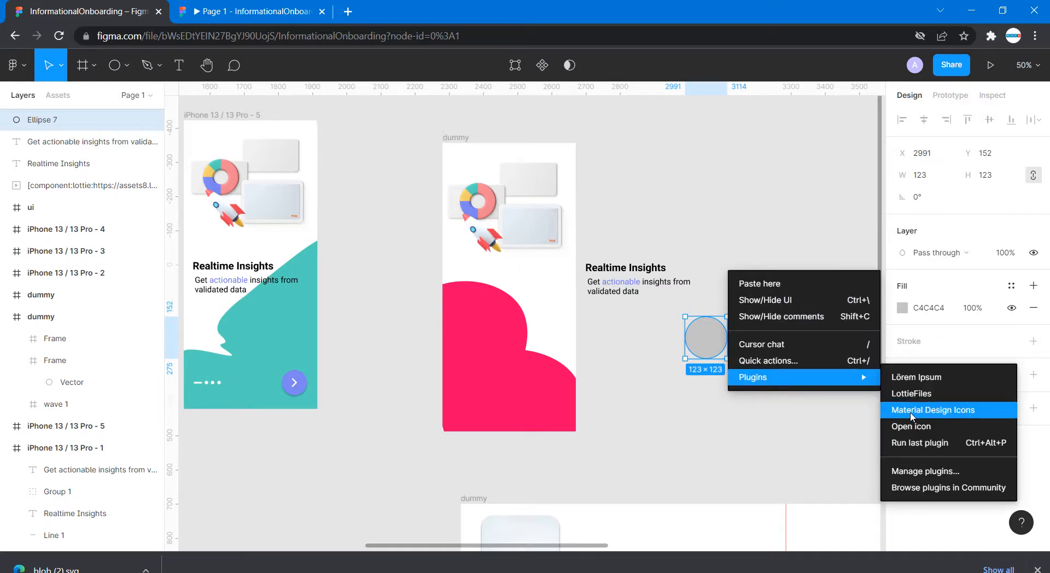
pyautogui.click(659, 422)
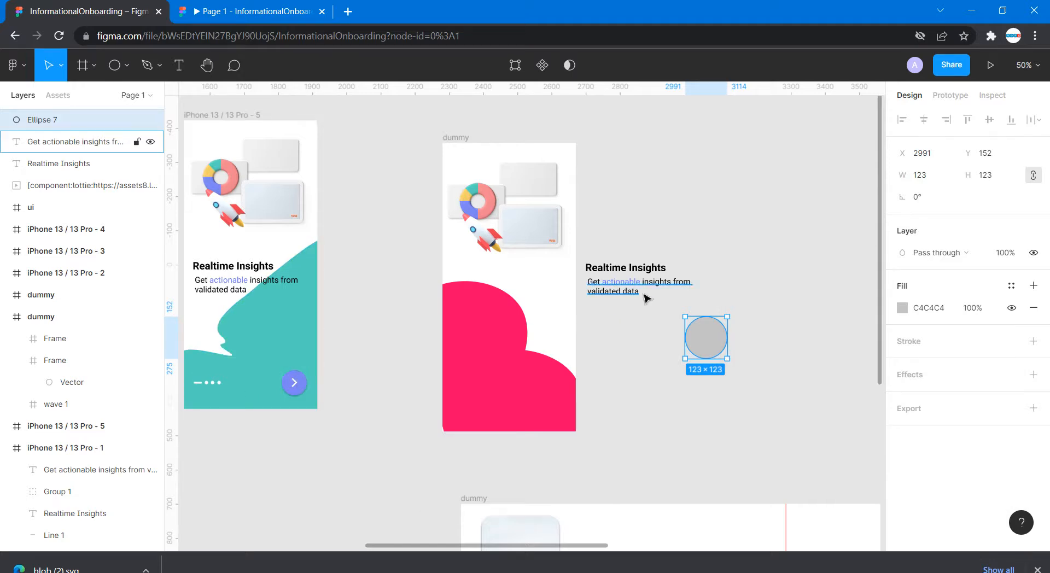
# - Move the grey circle above the heading texts, and delete it from the canvas
pyautogui.moveTo(709, 337); pyautogui.dragTo(716, 191)
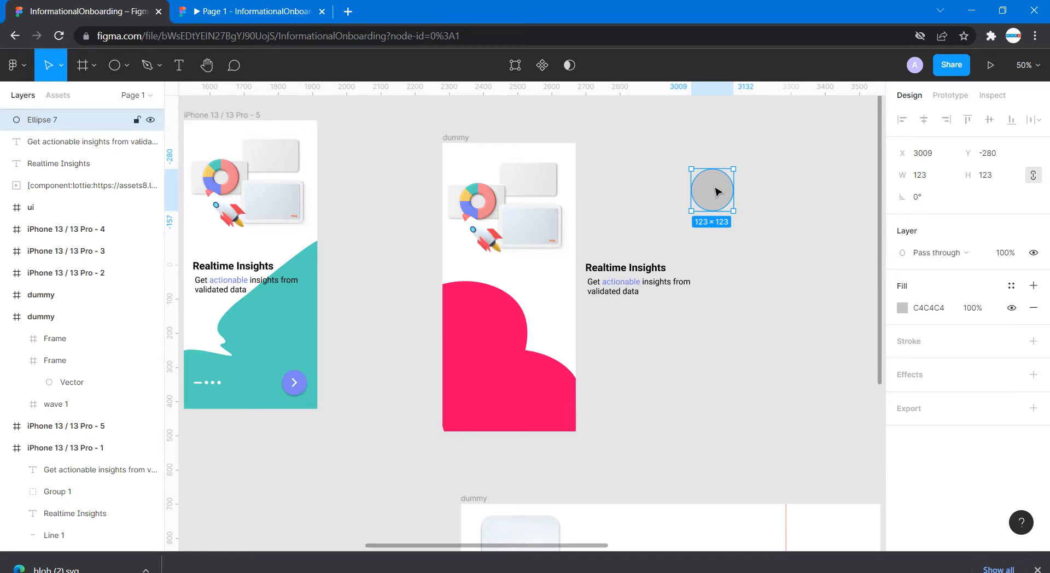
pyautogui.click(741, 265)
pyautogui.click(706, 191)
pyautogui.press('Delete')
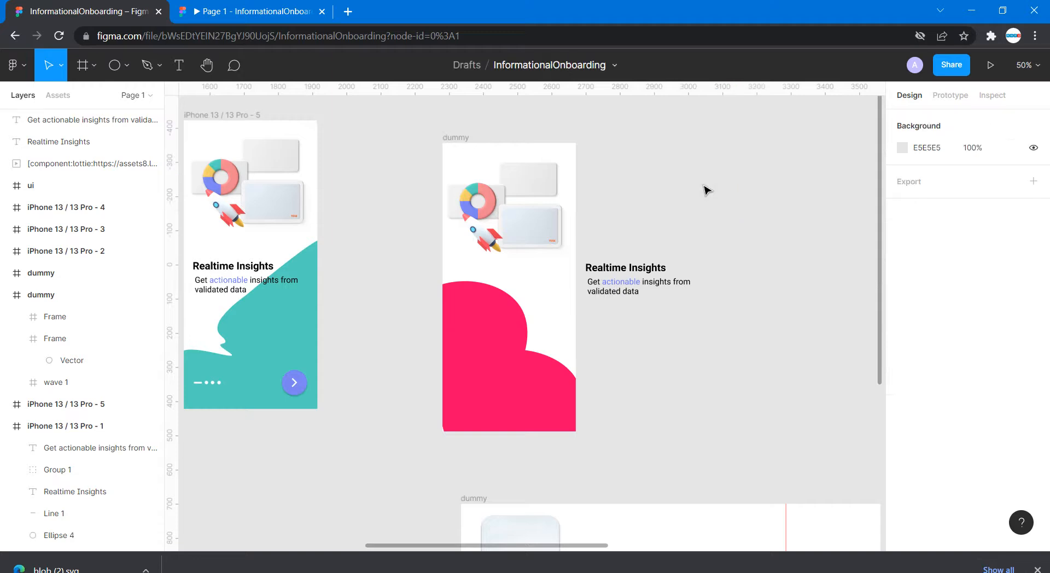
# - Select and copy the arrow button group, the short line and the three dots in the iPhone 13 / 13 Pro - 1 frame
pyautogui.click(294, 384)
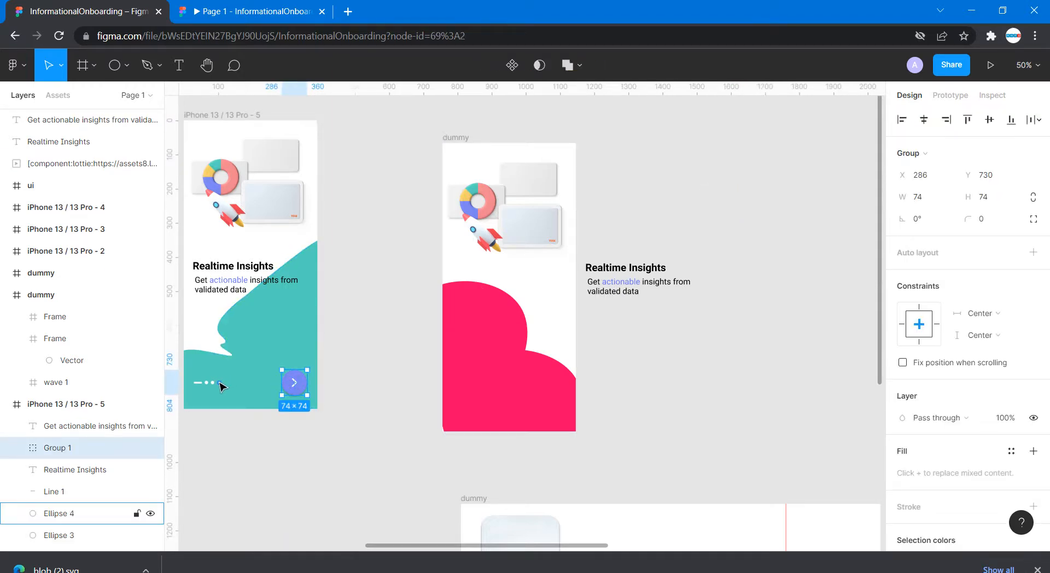
pyautogui.click(312, 445)
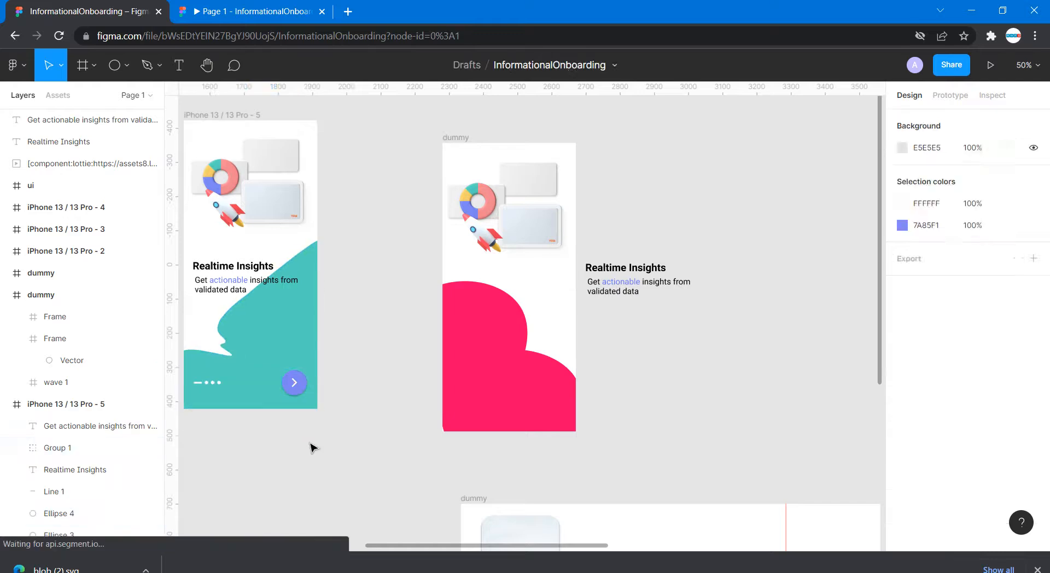
pyautogui.hscroll(-5, 310, 448)
pyautogui.hscroll(-6, 310, 448)
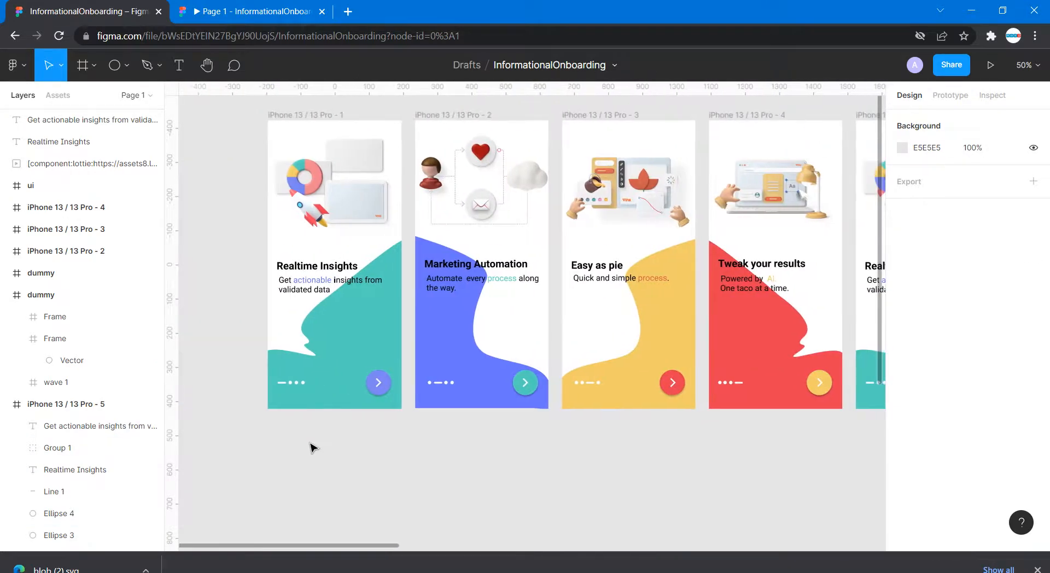
pyautogui.click(378, 383)
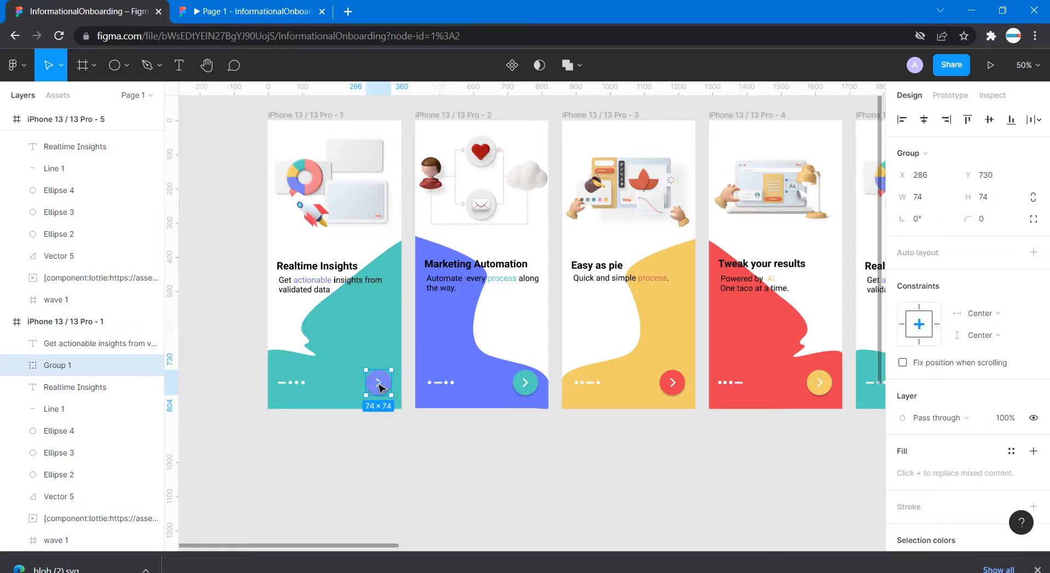
pyautogui.keyDown('shift'); pyautogui.click(379, 384); pyautogui.keyUp('shift')
pyautogui.click(380, 384)
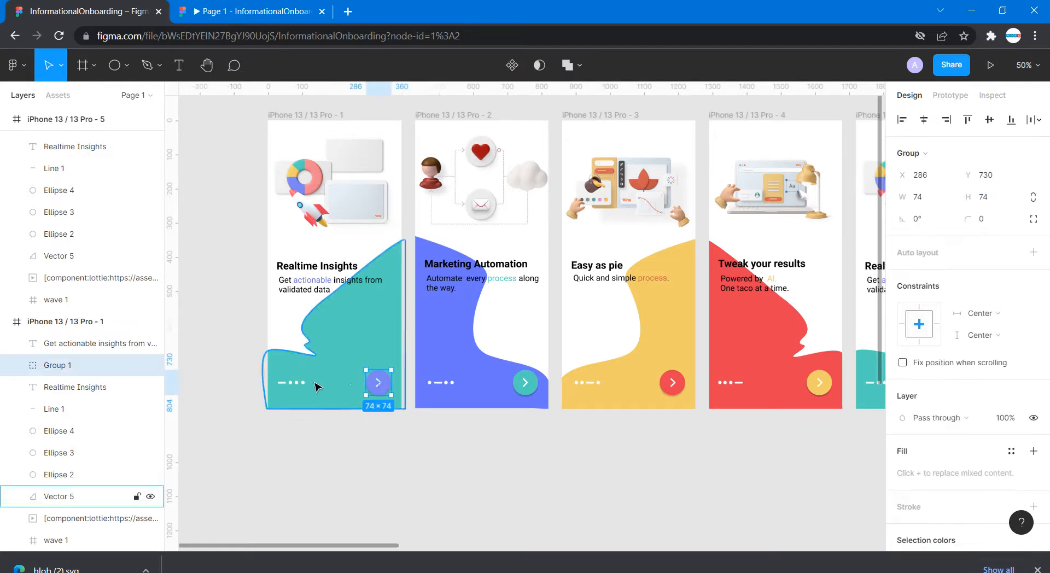
pyautogui.keyDown('shift'); pyautogui.click(297, 384); pyautogui.keyUp('shift')
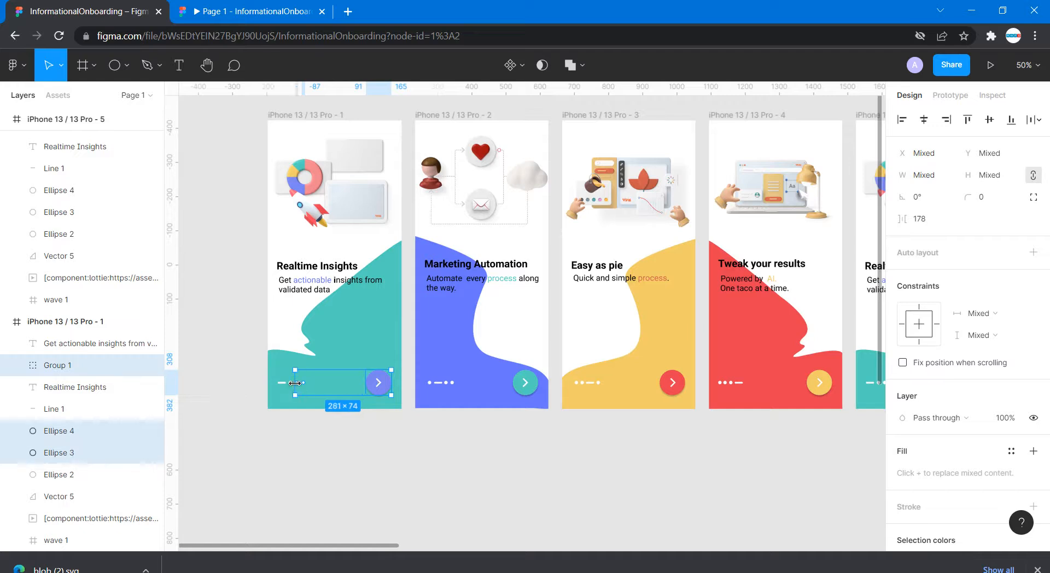
pyautogui.keyDown('shift'); pyautogui.click(290, 385); pyautogui.keyUp('shift')
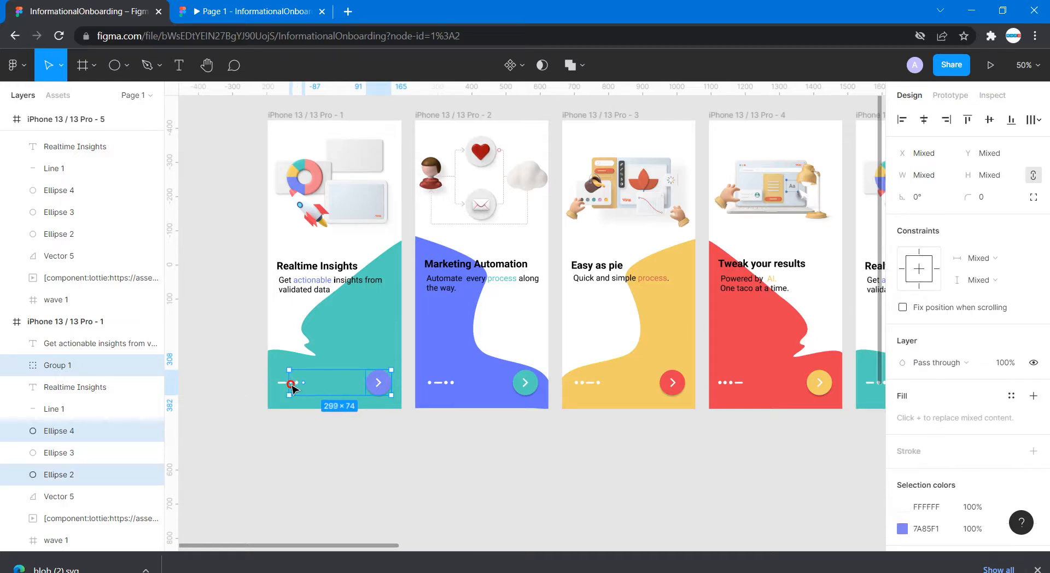
pyautogui.moveTo(291, 387); pyautogui.dragTo(295, 383)
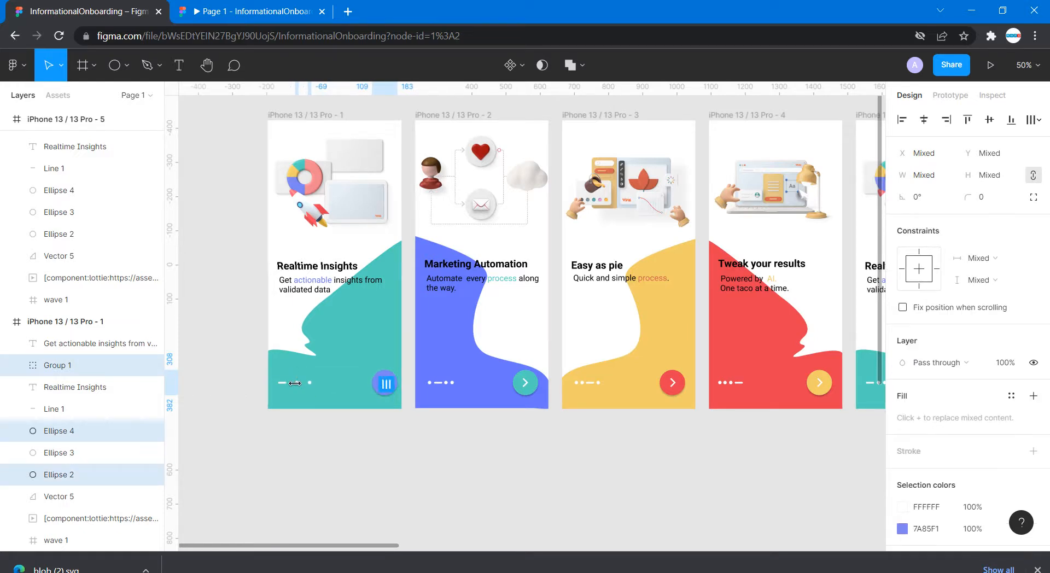
# - Paste the copied arrow button and page indicator into the lower blob frame of the dummy screen
pyautogui.hscroll(15, 553, 429)
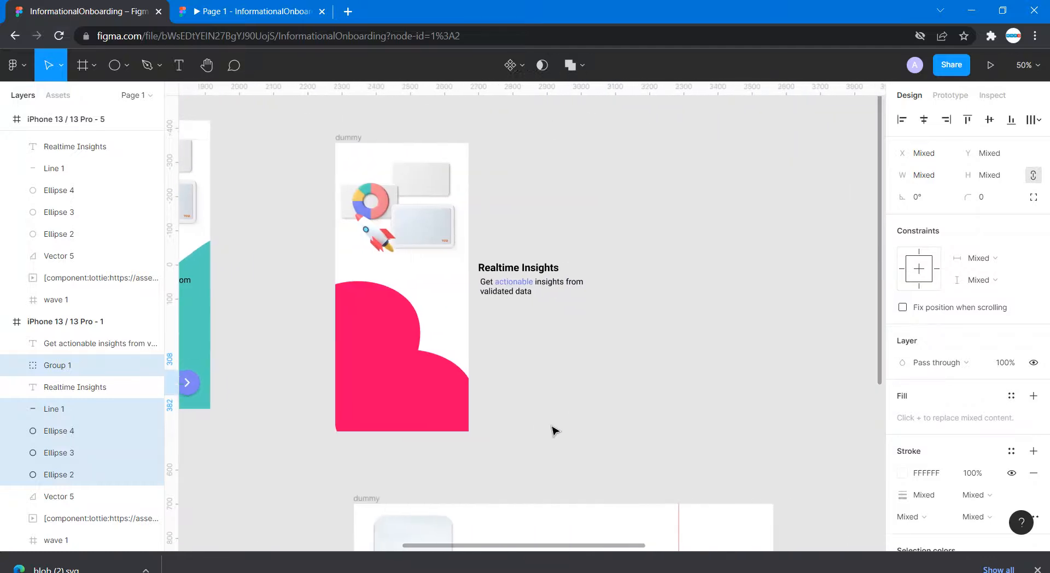
pyautogui.click(517, 404)
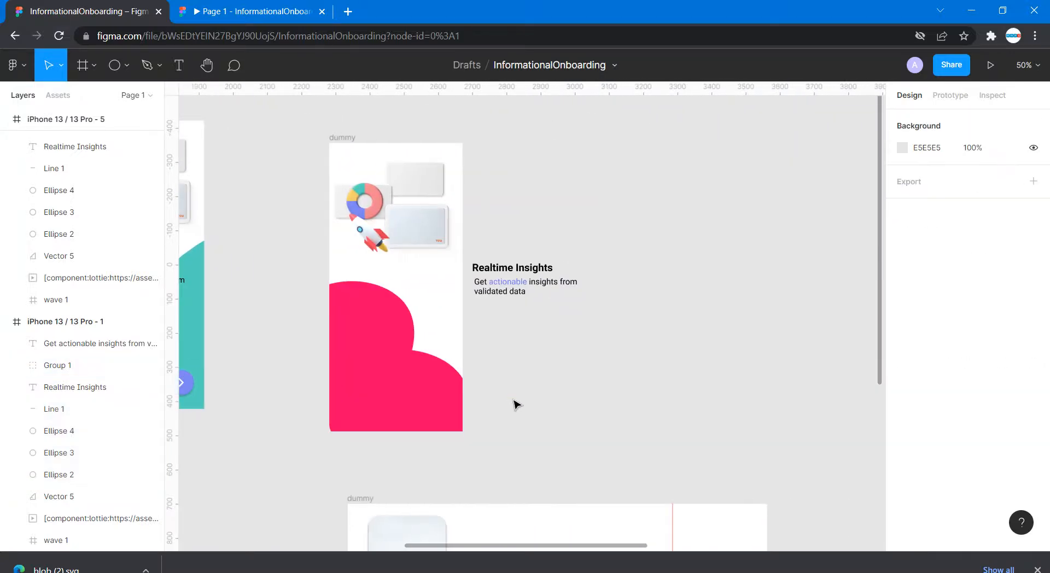
pyautogui.click(399, 410)
pyautogui.hotkey('ctrl', 'v')
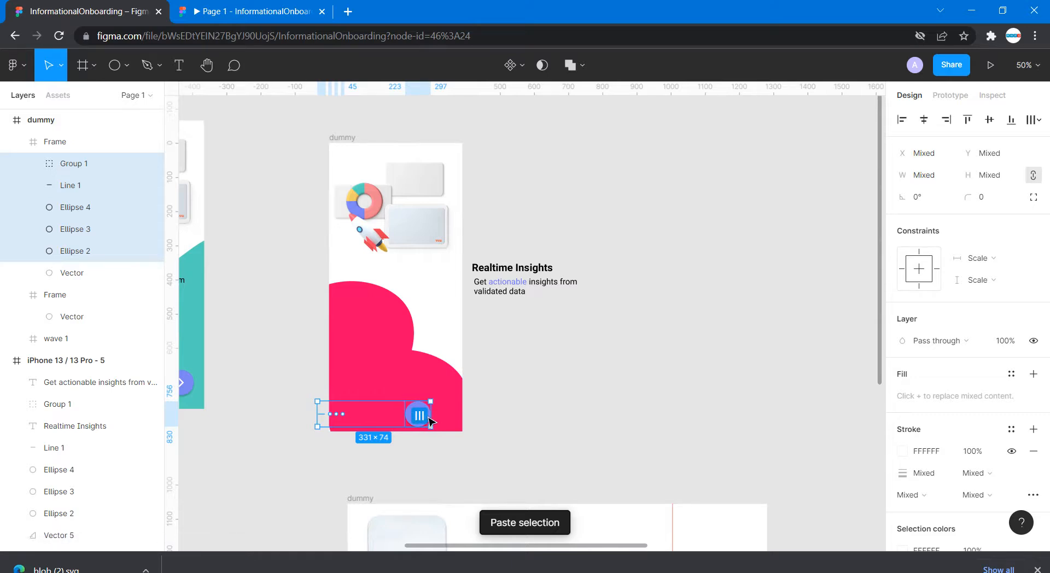
# - Nudge the pasted arrow button and page indicator to the right until they fit within the dummy screen's width
pyautogui.press('Right')
pyautogui.press('Right')
pyautogui.press('Right')
pyautogui.press('Right')
pyautogui.press('Right')
pyautogui.press('Right')
pyautogui.press('Right')
pyautogui.press('Right')
pyautogui.press('Right')
pyautogui.press('Right')
pyautogui.press('Right')
pyautogui.press('Right')
pyautogui.press('Right')
pyautogui.press('Right')
pyautogui.press('Right')
pyautogui.press('Right')
pyautogui.press('Right')
pyautogui.press('Right')
pyautogui.press('Right')
pyautogui.press('Right')
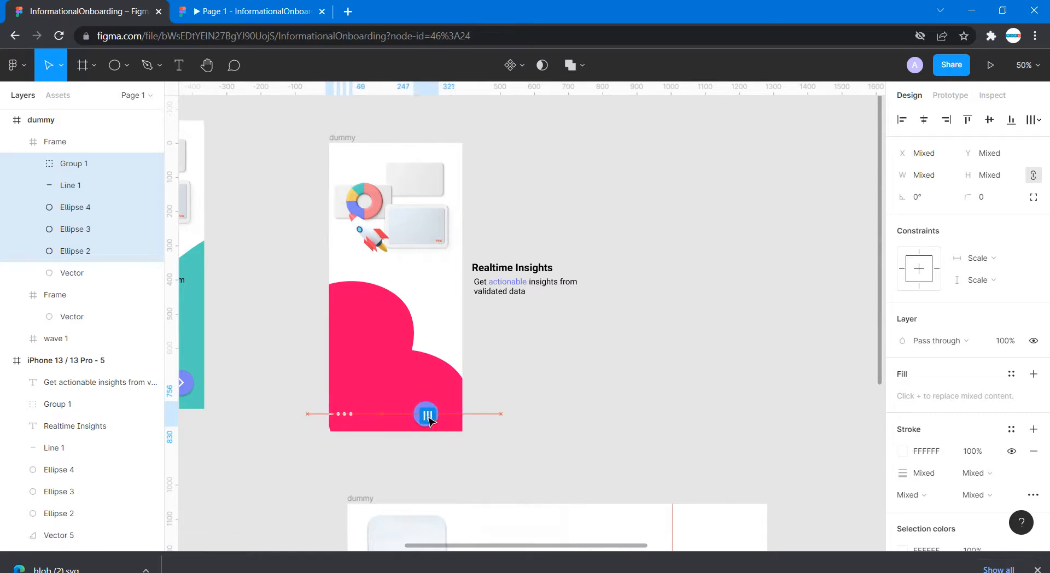
pyautogui.press('Right')
pyautogui.press('Right')
pyautogui.press('Right')
pyautogui.press('Right')
pyautogui.press('Right')
pyautogui.press('Right')
pyautogui.press('Right')
pyautogui.press('Right')
pyautogui.press('Right')
pyautogui.press('Right')
pyautogui.press('Right')
pyautogui.press('Right')
pyautogui.press('Right')
pyautogui.press('Right')
pyautogui.press('Right')
pyautogui.press('Right')
pyautogui.press('Right')
pyautogui.press('Right')
pyautogui.press('Right')
pyautogui.press('Right')
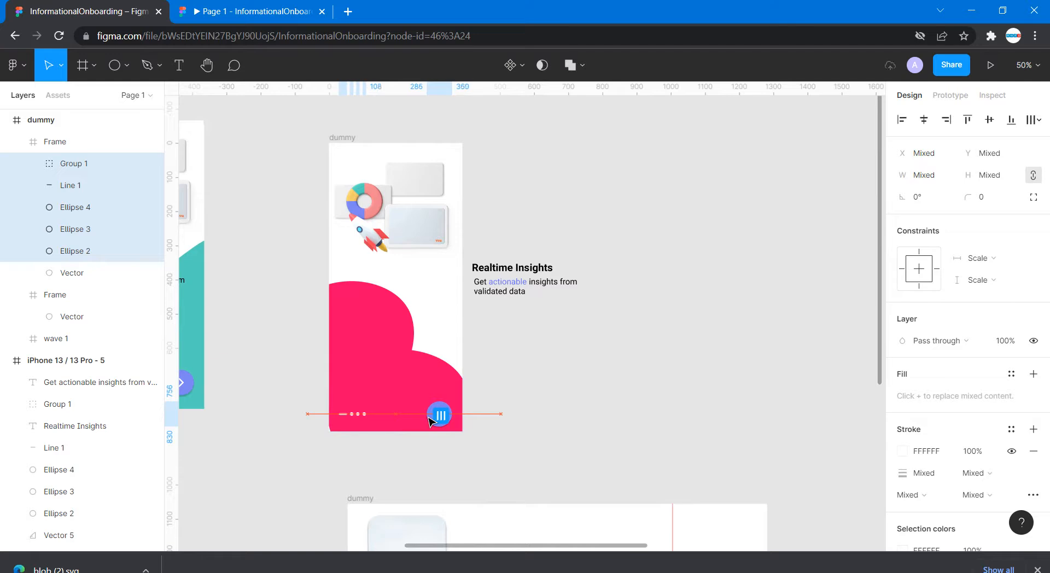
pyautogui.press('Right')
pyautogui.press('Right')
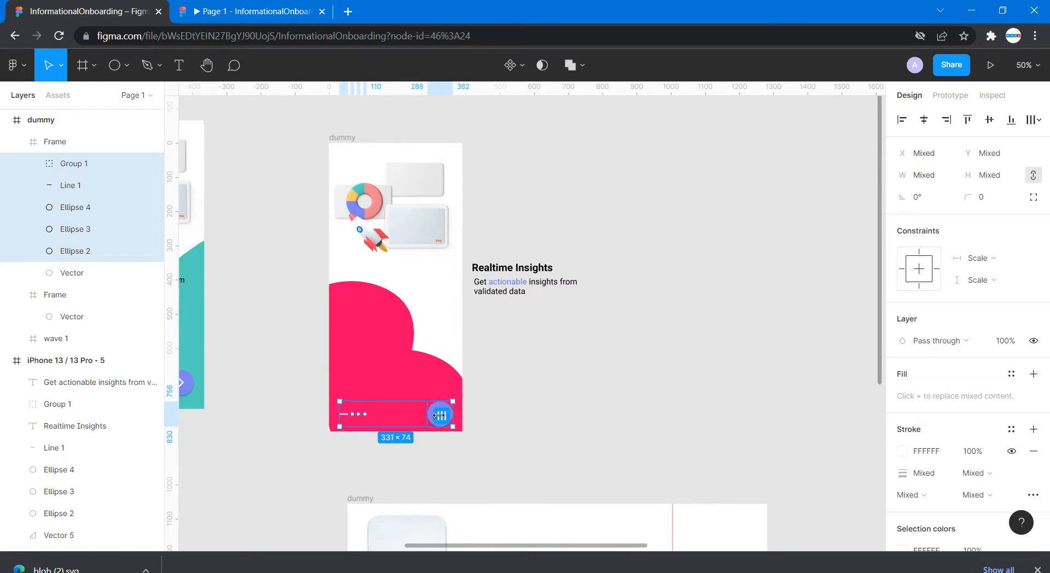
pyautogui.click(515, 409)
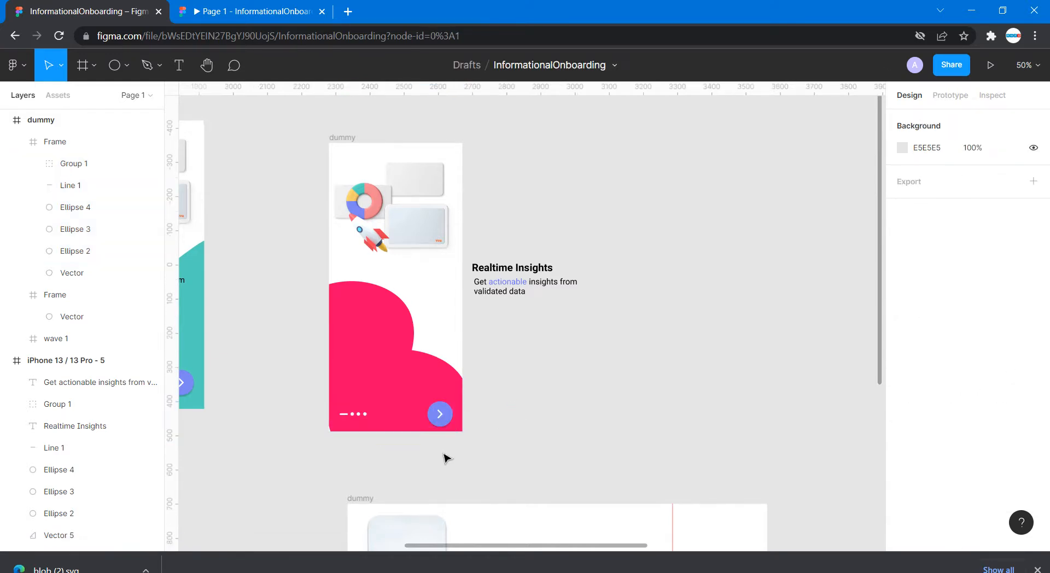
# - Resize the lower blob frame to about 572 × 571 and nudge it upward to Y 497
pyautogui.click(339, 435)
pyautogui.moveTo(307, 513); pyautogui.dragTo(305, 515)
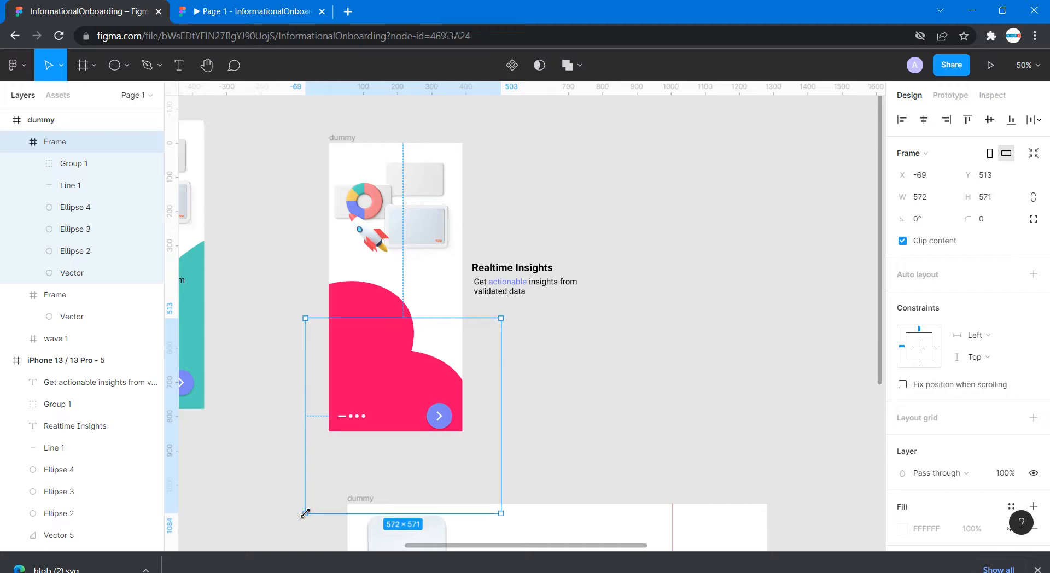
pyautogui.press('Up')
pyautogui.press('Up')
pyautogui.press('Up')
pyautogui.press('Up')
pyautogui.press('Up')
pyautogui.press('Up')
pyautogui.press('Up')
pyautogui.press('Up')
pyautogui.press('Up')
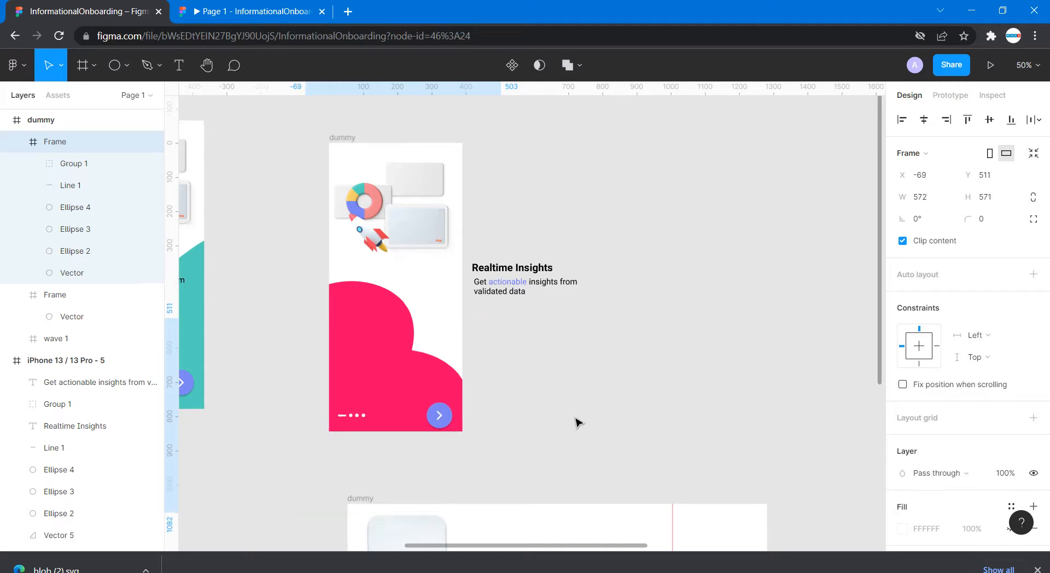
pyautogui.press('Up')
pyautogui.press('Up')
pyautogui.press('Up')
pyautogui.press('Up')
pyautogui.press('Up')
pyautogui.press('Up')
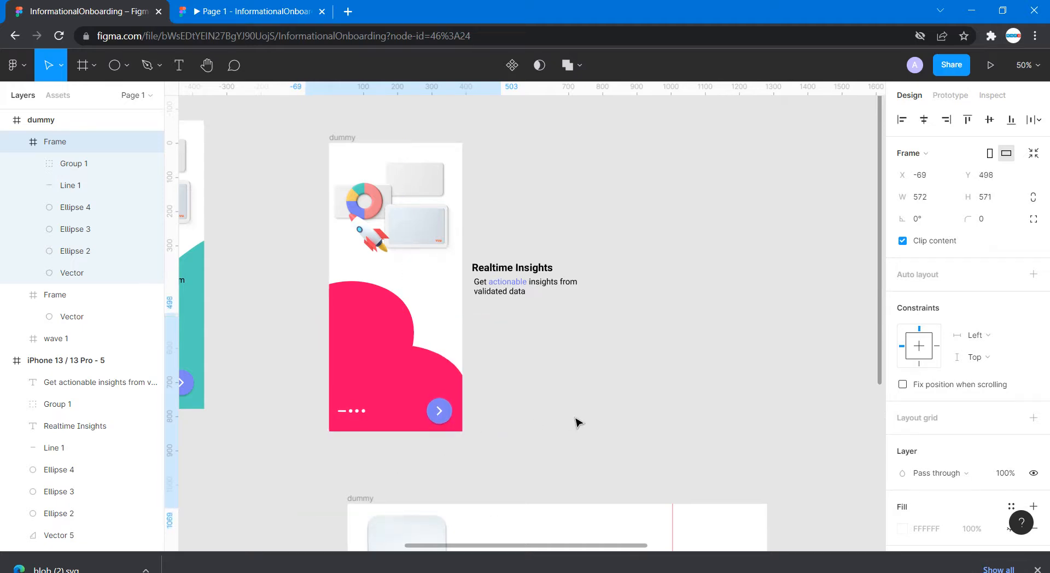
pyautogui.click(580, 405)
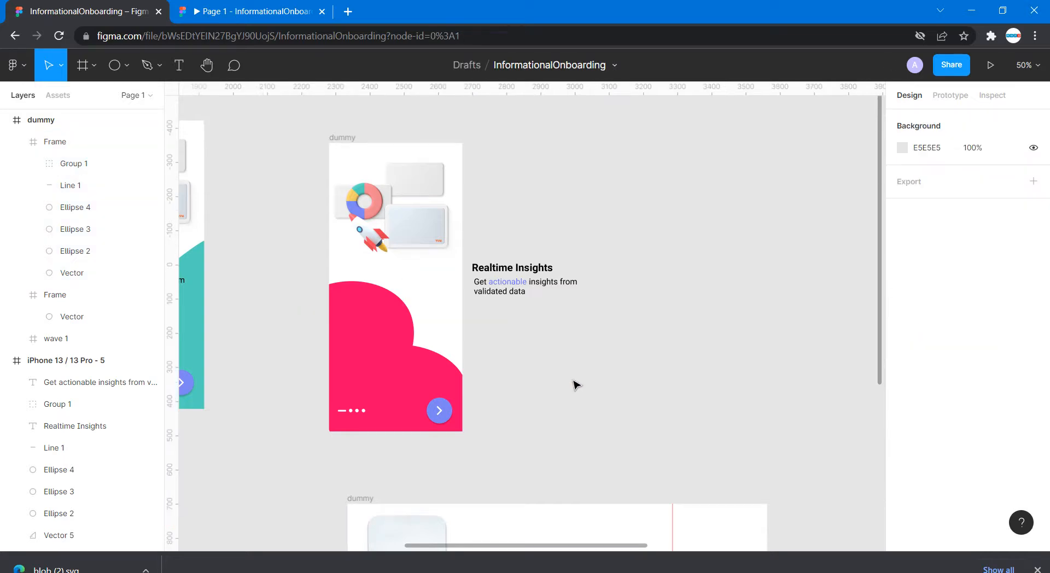
# - Move the Realtime Insights heading and its description onto the upper blob in the dummy screen
pyautogui.moveTo(562, 322); pyautogui.dragTo(375, 297)
pyautogui.click(511, 354)
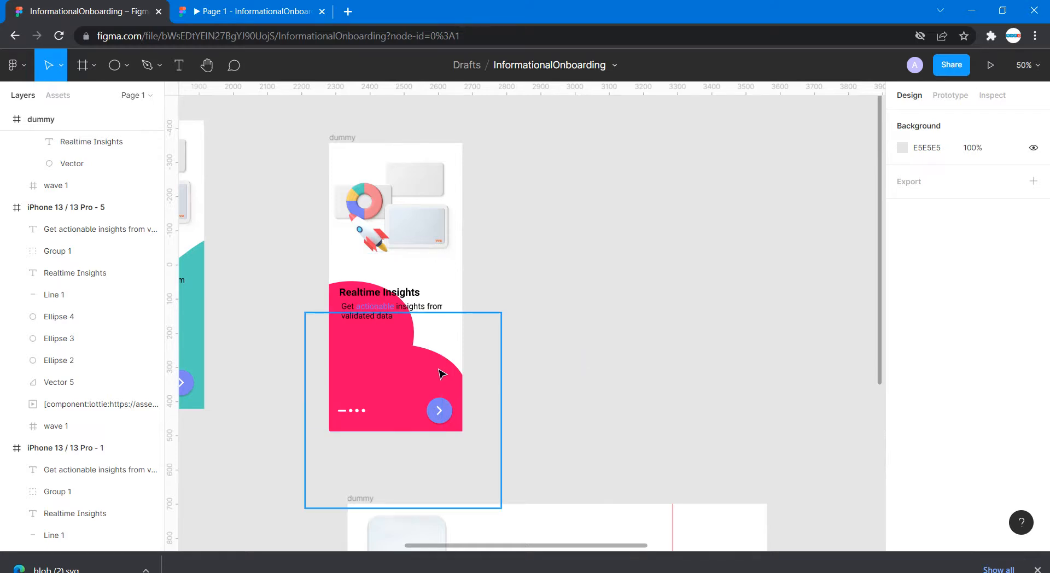
# - Try to recolor both blobs together by filling their two frames with the teal document color 53D1BD
pyautogui.hscroll(-10, 426, 372)
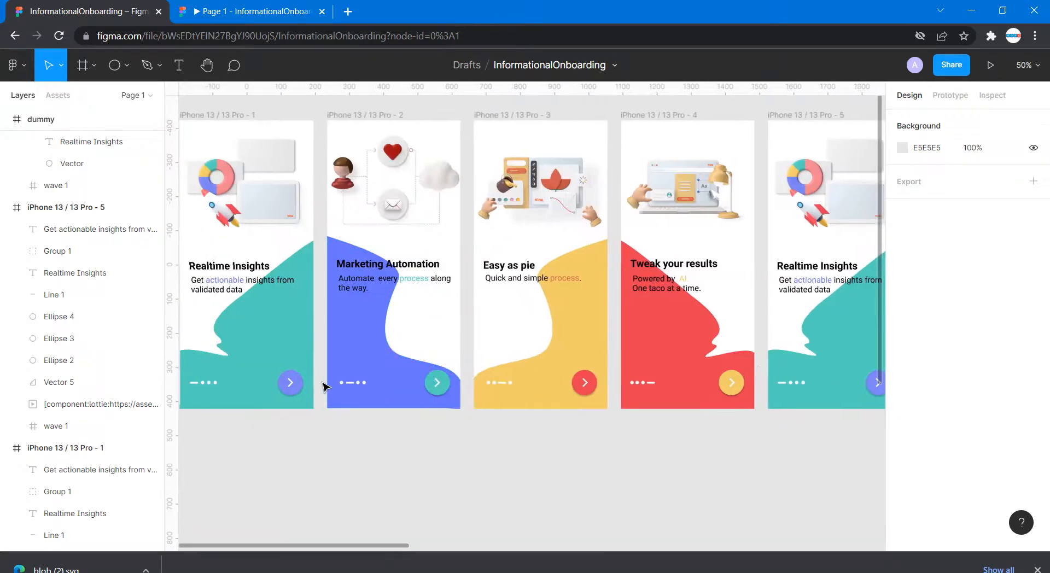
pyautogui.hscroll(1, 617, 439)
pyautogui.hscroll(5, 646, 416)
pyautogui.click(696, 353)
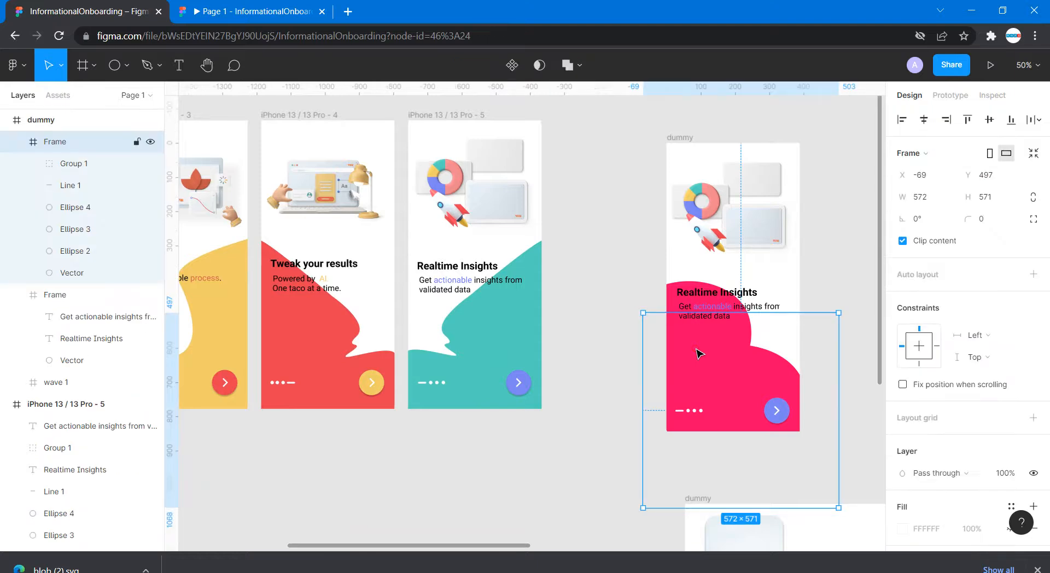
pyautogui.hscroll(5, 723, 354)
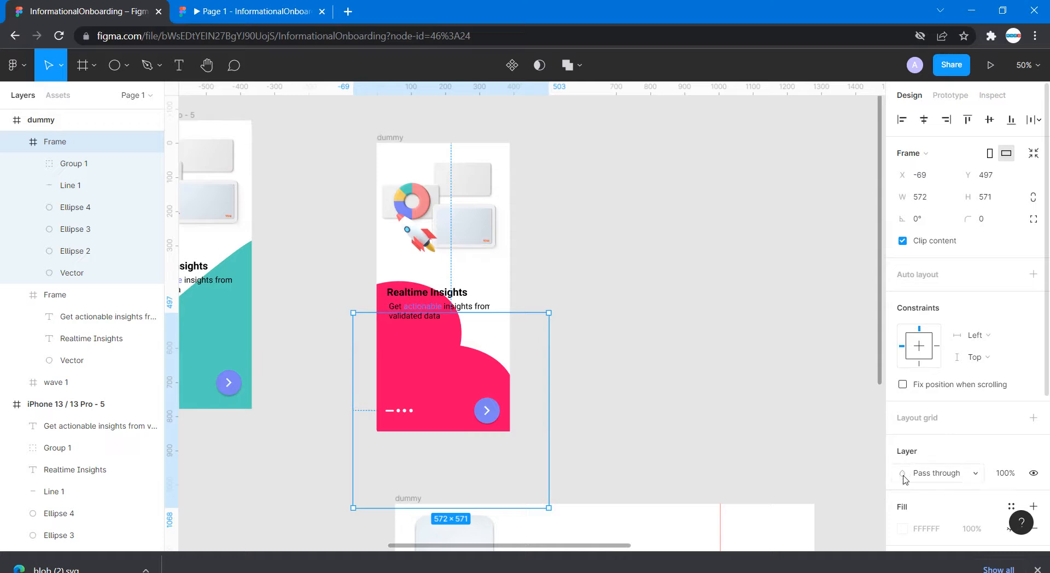
pyautogui.keyDown('shift'); pyautogui.click(380, 294); pyautogui.keyUp('shift')
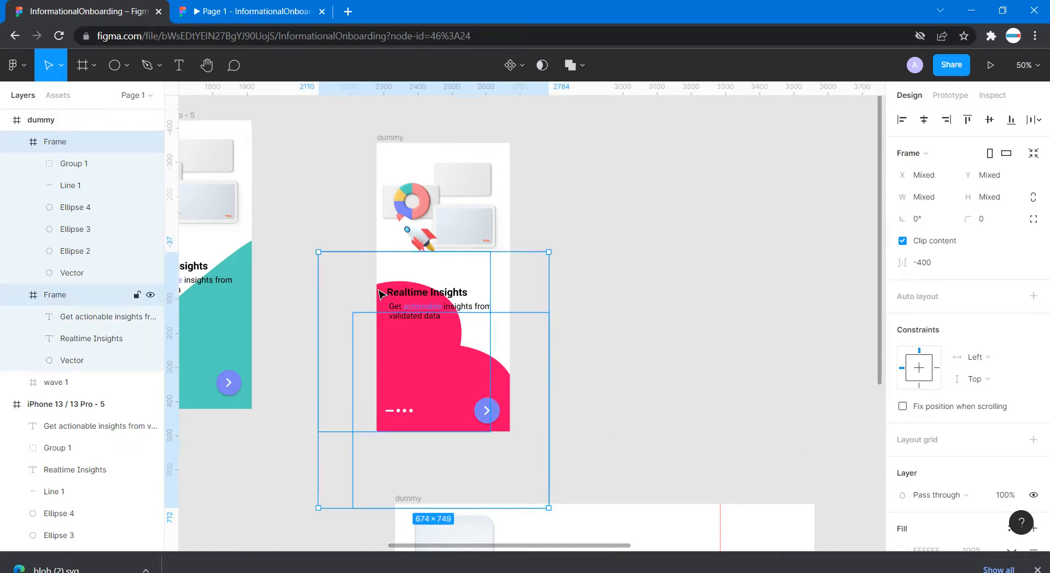
pyautogui.scroll(-3, 930, 462)
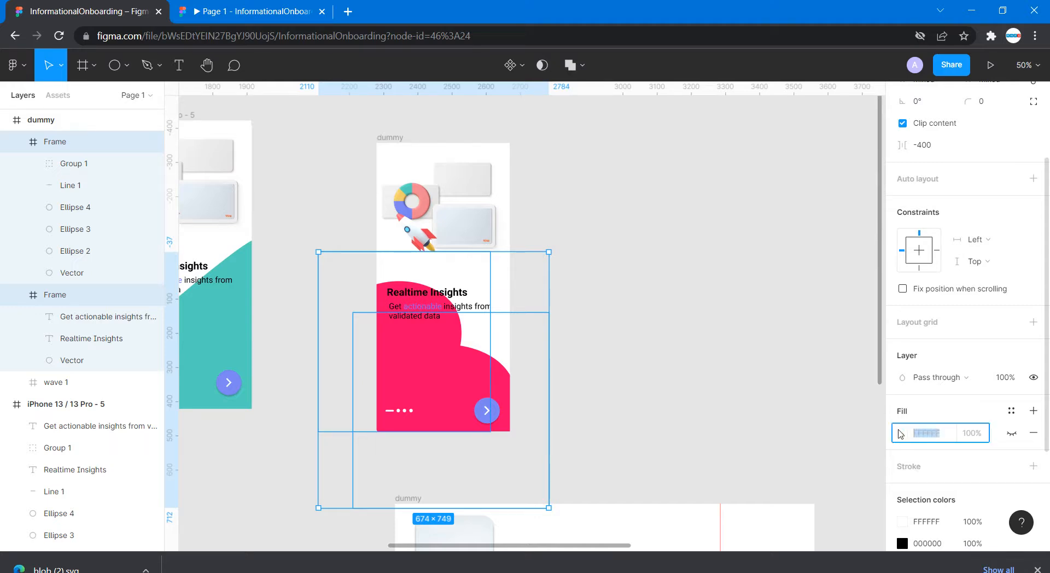
pyautogui.click(902, 433)
pyautogui.click(837, 485)
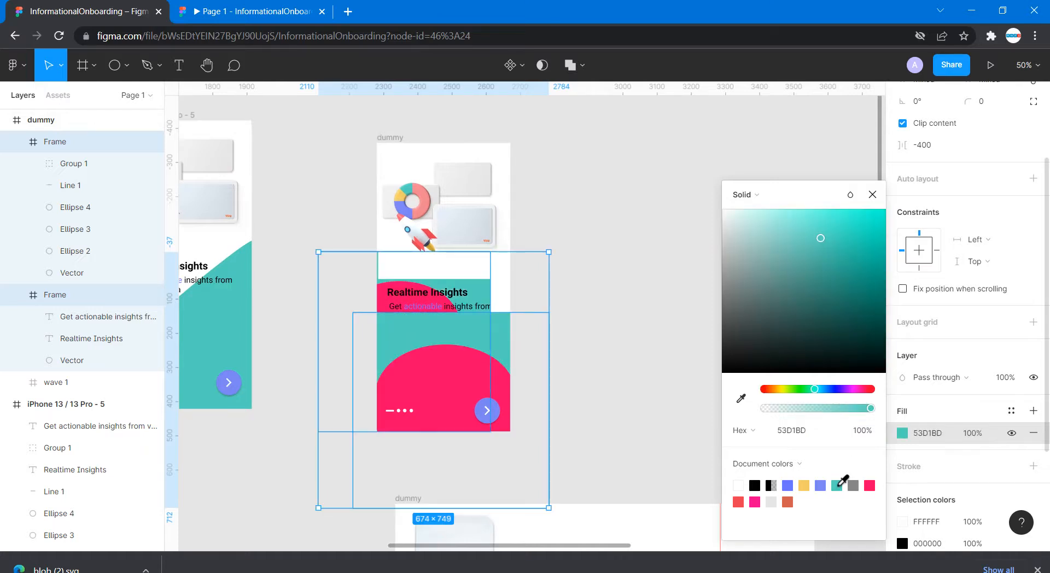
# - Undo the teal fill applied to the two blob frames
pyautogui.hotkey('ctrl', 'z')
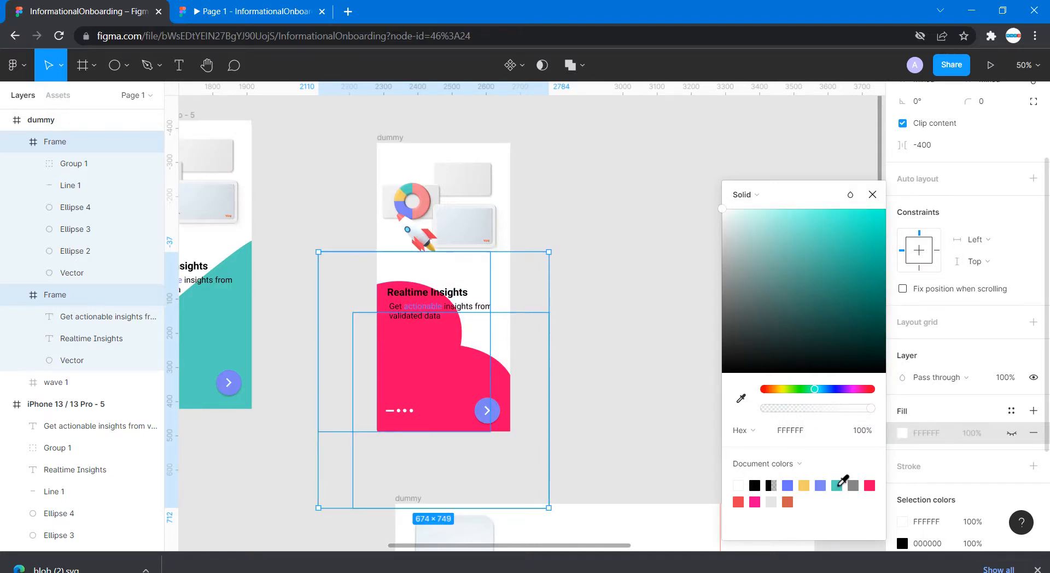
pyautogui.hotkey('ctrl', 'z')
pyautogui.hotkey('ctrl', 'z')
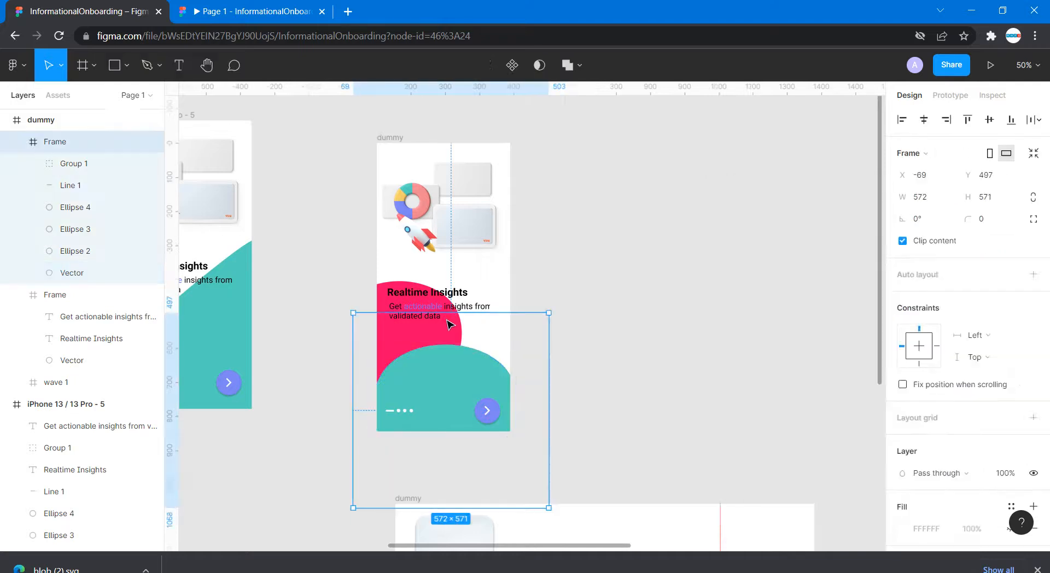
# - Fill the upper blob's vector shape with the teal document color used in the first onboarding screen
pyautogui.click(386, 292)
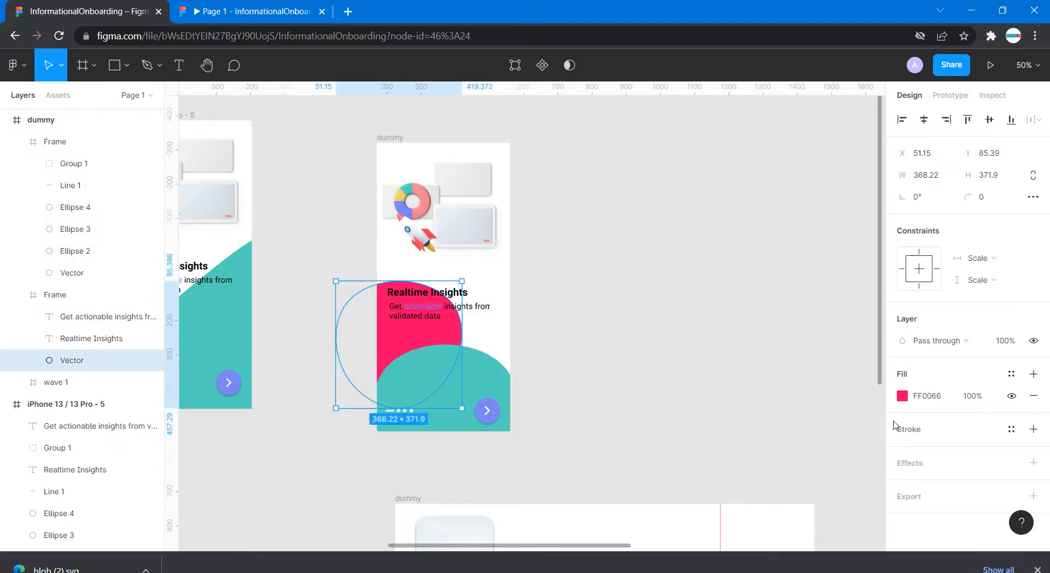
pyautogui.click(902, 395)
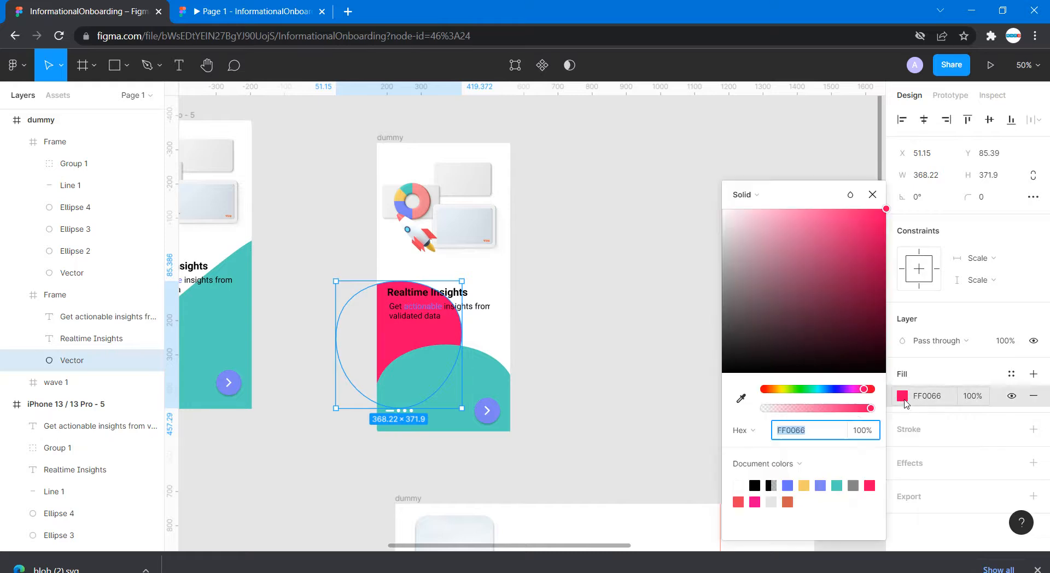
pyautogui.click(837, 485)
pyautogui.click(582, 405)
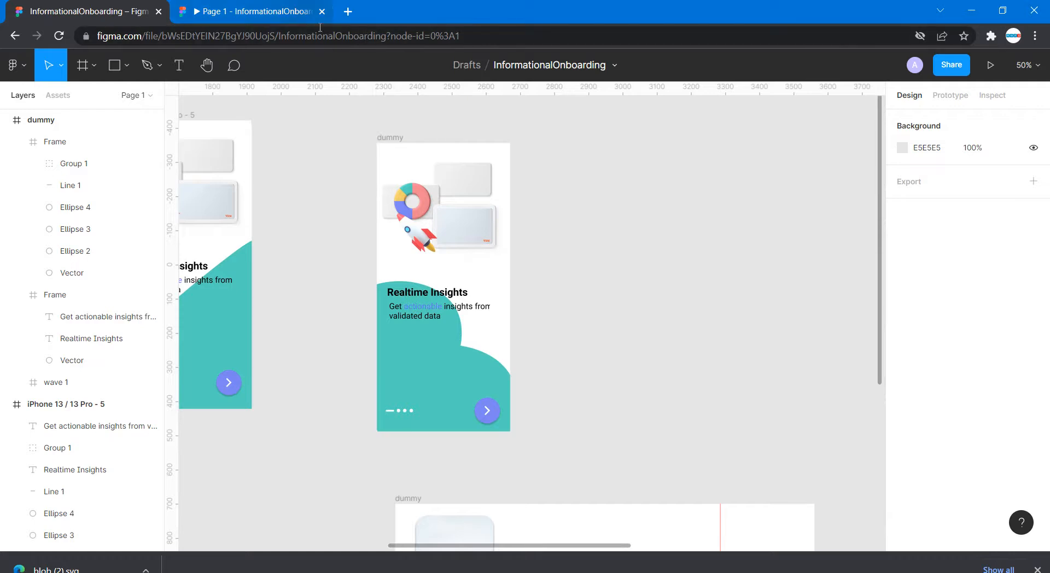
# - Select the finished dummy frame and start its presentation preview
pyautogui.click(386, 138)
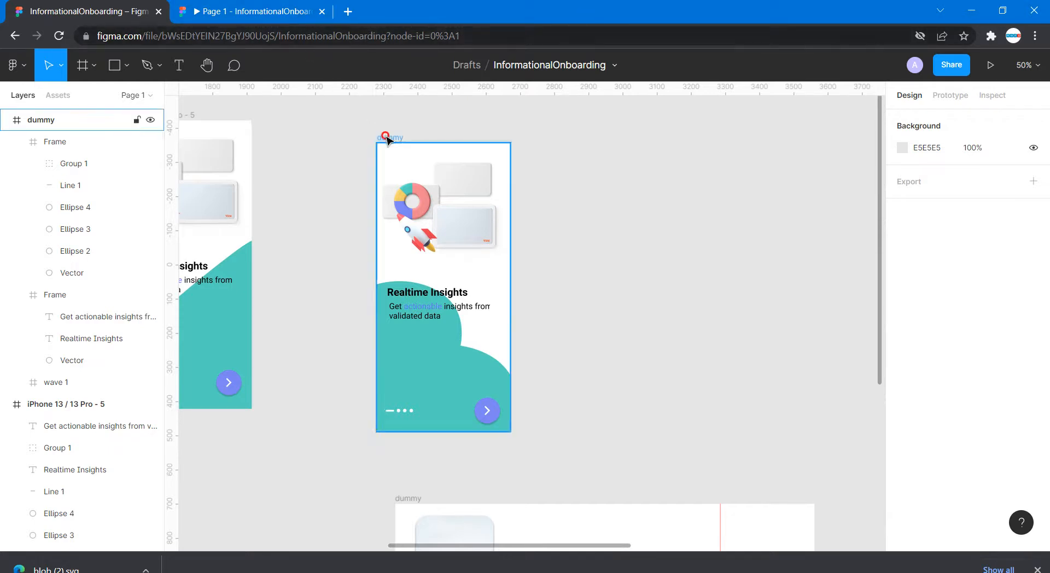
pyautogui.click(991, 65)
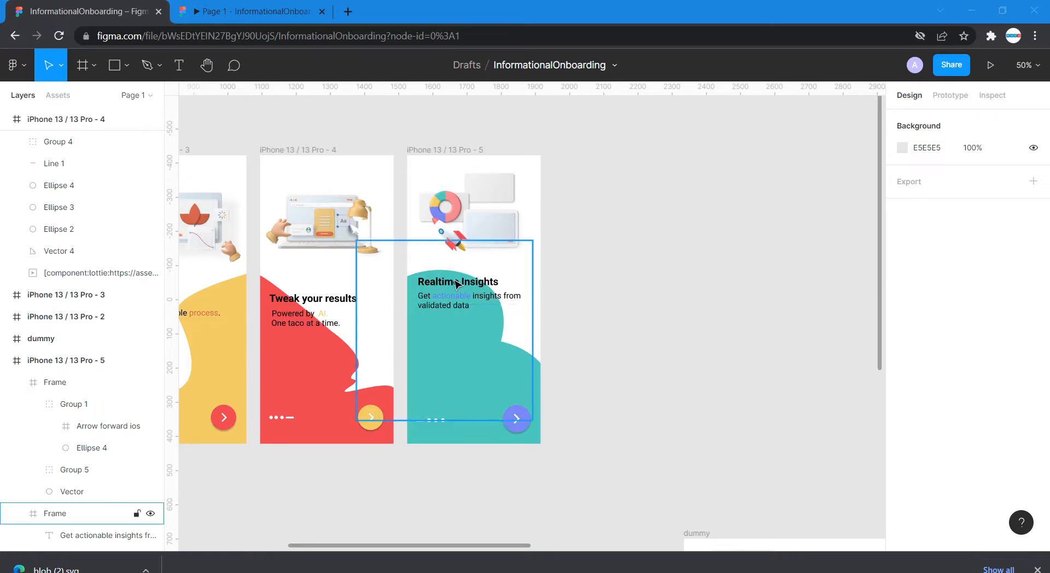
# - Select the lower blob frame containing the page indicator in the iPhone 13 / 13 Pro - 5 screen
pyautogui.click(425, 424)
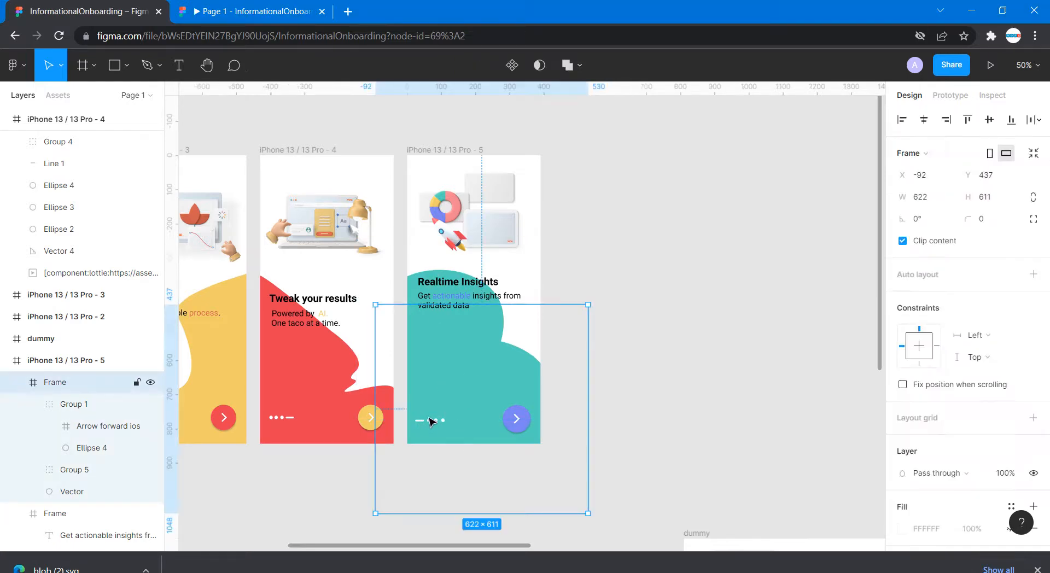